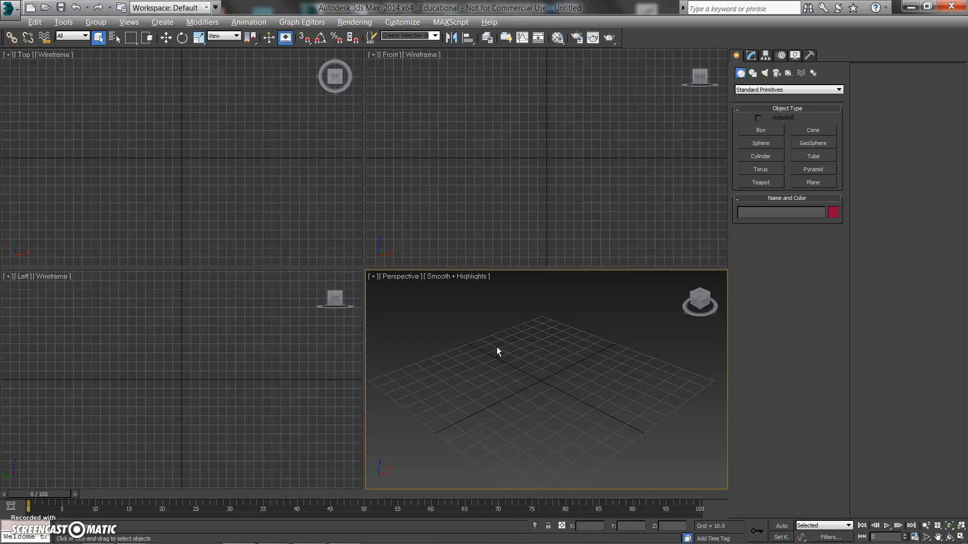
- Maximize the Perspective viewport and create a sphere at the centre of the grid
{"action": "key", "text": "alt+w"}
{"action": "mouse_move", "coordinate": [497, 349]}
{"action": "middle_mouse_down", "text": "alt"}
{"action": "mouse_move", "coordinate": [434, 309]}
{"action": "mouse_move", "coordinate": [497, 345]}
{"action": "middle_mouse_up", "text": "alt"}
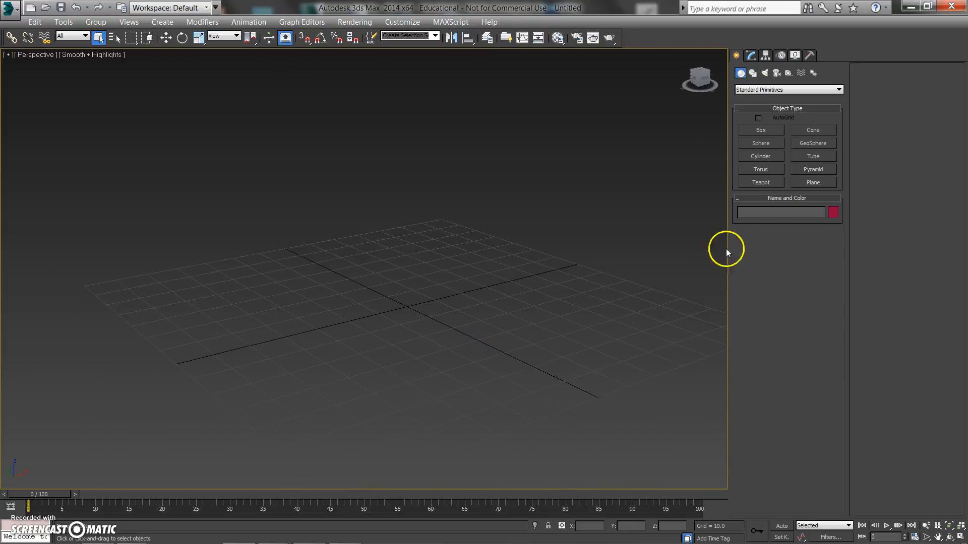
{"action": "left_click", "coordinate": [762, 143]}
{"action": "left_click_drag", "start_coordinate": [403, 301], "coordinate": [489, 354]}
{"action": "mouse_move", "coordinate": [488, 354]}
{"action": "middle_mouse_down", "text": "alt"}
{"action": "mouse_move", "coordinate": [469, 340]}
{"action": "mouse_move", "coordinate": [476, 328]}
{"action": "mouse_move", "coordinate": [392, 357]}
{"action": "mouse_move", "coordinate": [365, 354]}
{"action": "mouse_move", "coordinate": [473, 343]}
{"action": "middle_mouse_up", "text": "alt"}
- Try rotating the sphere about its centre pivot and undo the rotation
{"action": "key", "text": "e"}
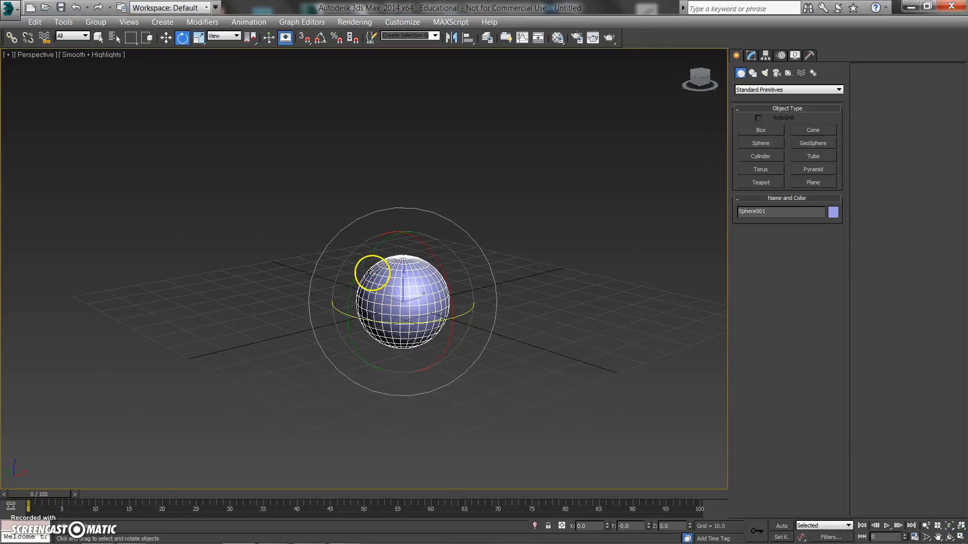
{"action": "left_click_drag", "start_coordinate": [363, 262], "coordinate": [394, 311]}
{"action": "key", "text": "ctrl+z"}
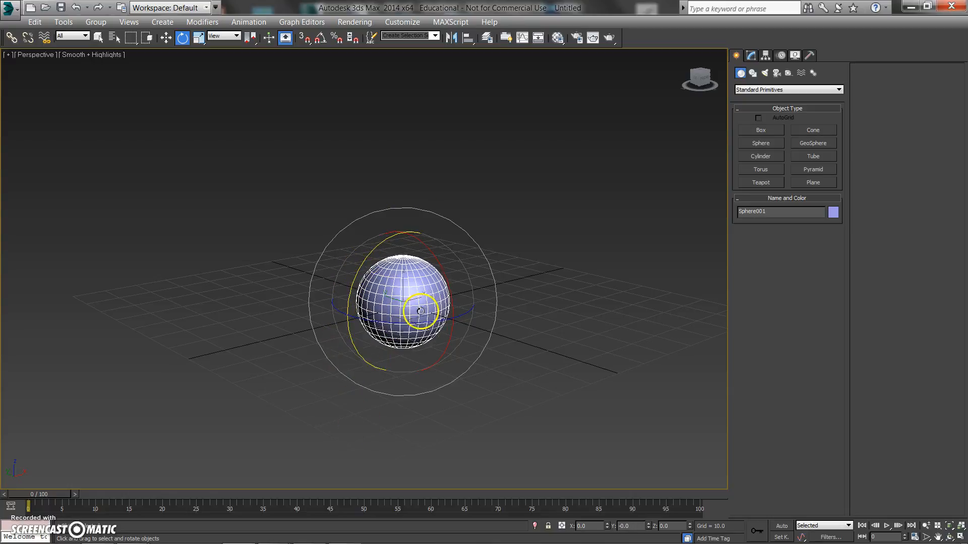
{"action": "mouse_move", "coordinate": [420, 312]}
{"action": "middle_mouse_down", "text": "alt"}
{"action": "mouse_move", "coordinate": [458, 317]}
{"action": "mouse_move", "coordinate": [432, 308]}
{"action": "middle_mouse_up", "text": "alt"}
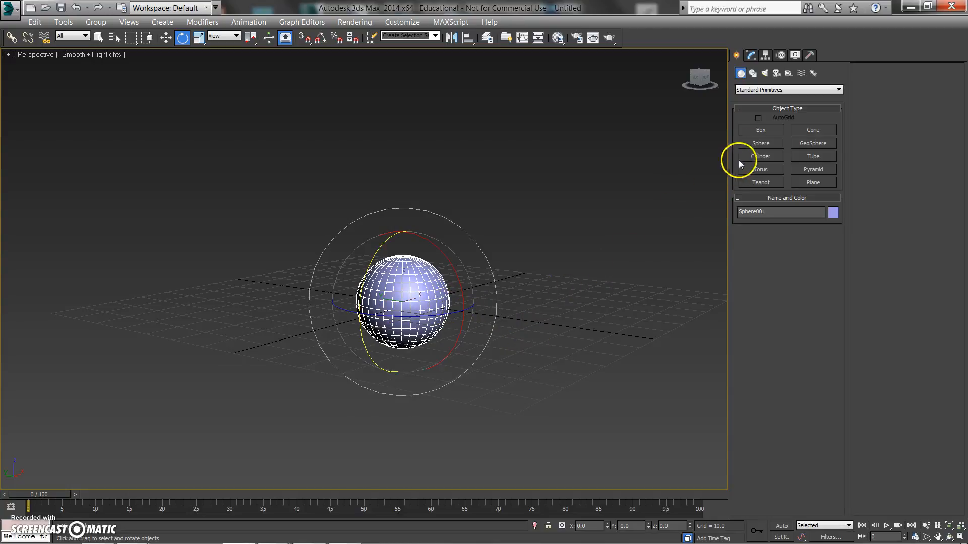
- Create a second sphere with Base To Pivot enabled, beside the first one on the grid
{"action": "left_click", "coordinate": [756, 145]}
{"action": "middle_click_drag", "start_coordinate": [609, 240], "coordinate": [519, 245], "text": "alt"}
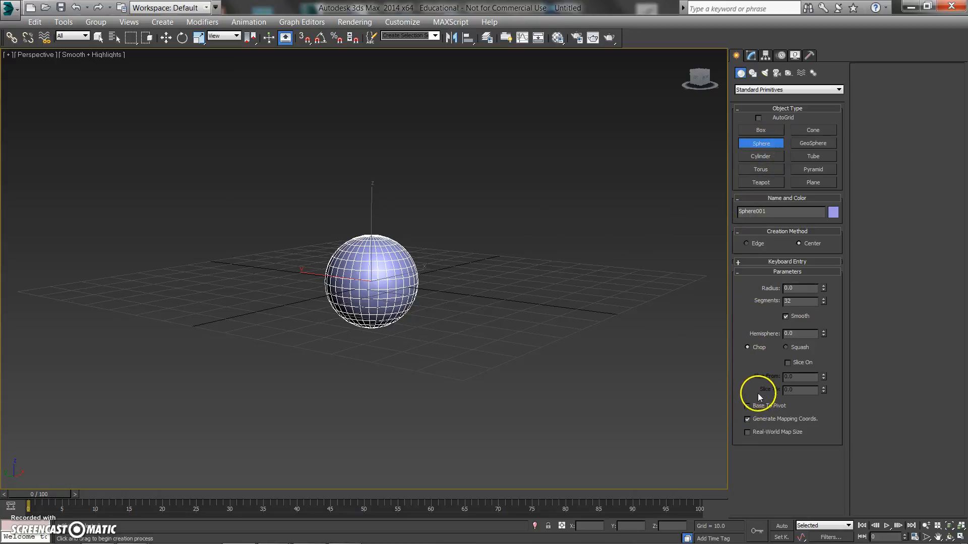
{"action": "left_click", "coordinate": [746, 406]}
{"action": "middle_click_drag", "start_coordinate": [628, 354], "coordinate": [501, 316], "text": "alt"}
{"action": "mouse_move", "coordinate": [448, 301]}
{"action": "middle_mouse_down", "text": "alt"}
{"action": "mouse_move", "coordinate": [449, 288]}
{"action": "mouse_move", "coordinate": [457, 297]}
{"action": "middle_mouse_up", "text": "alt"}
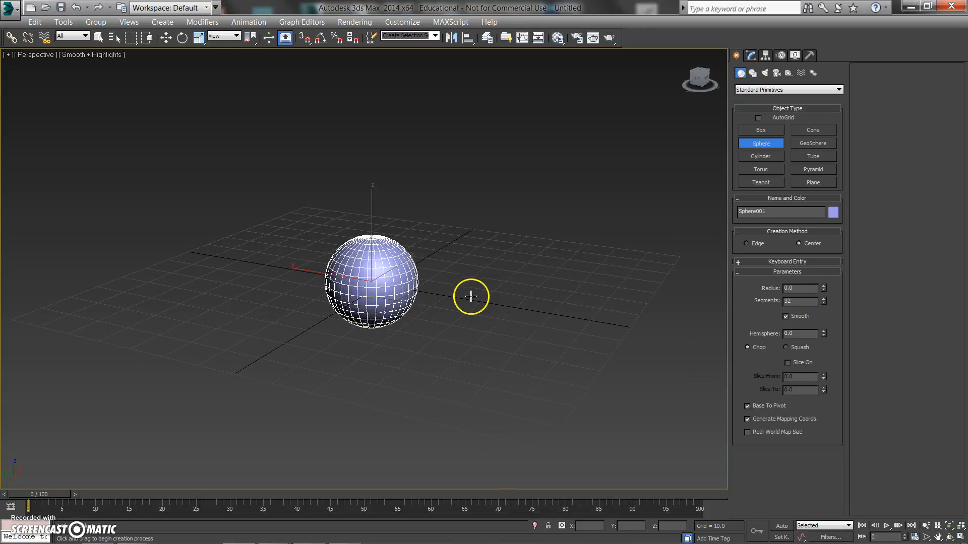
{"action": "left_click_drag", "start_coordinate": [466, 297], "coordinate": [474, 315]}
- Try rotating the second sphere about its base pivot and undo the rotation
{"action": "middle_click_drag", "start_coordinate": [482, 320], "coordinate": [462, 298], "text": "alt"}
{"action": "key", "text": "e"}
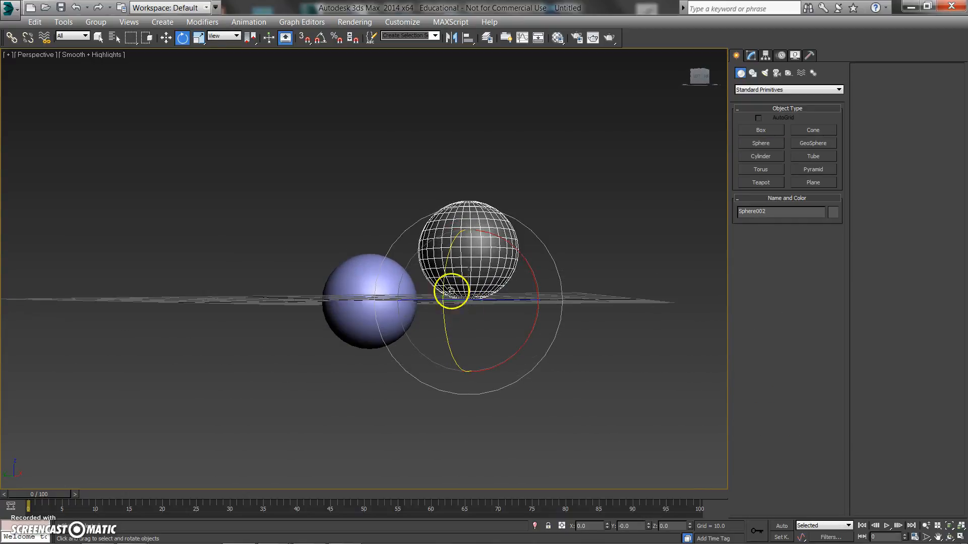
{"action": "left_click_drag", "start_coordinate": [443, 276], "coordinate": [432, 296]}
{"action": "key", "text": "ctrl+z"}
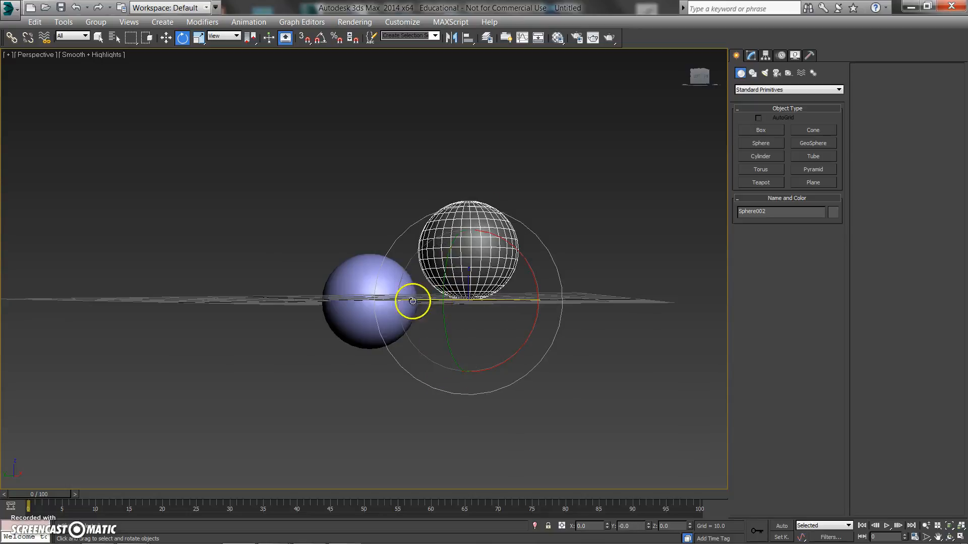
{"action": "middle_click_drag", "start_coordinate": [413, 301], "coordinate": [417, 310], "text": "alt"}
- Select the blue sphere and change the scale mode to Select and Squash
{"action": "left_click", "coordinate": [378, 281]}
{"action": "middle_click_drag", "start_coordinate": [501, 233], "coordinate": [512, 249], "text": "alt"}
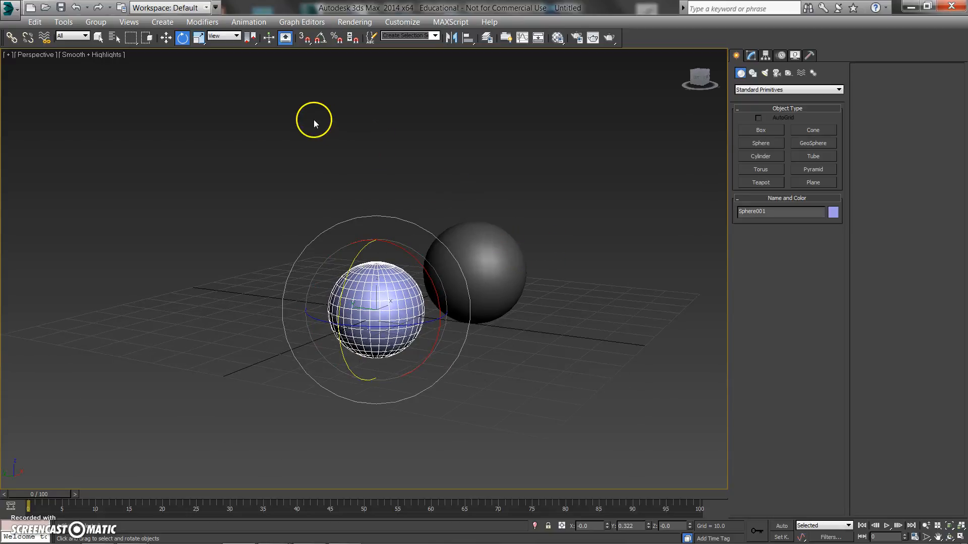
{"action": "key", "text": "r"}
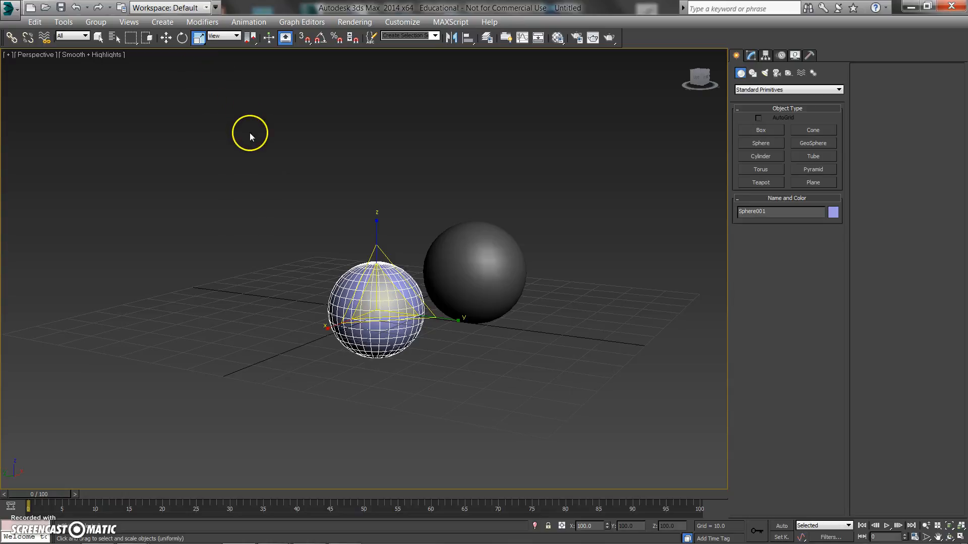
{"action": "middle_click_drag", "start_coordinate": [378, 251], "coordinate": [390, 250], "text": "alt"}
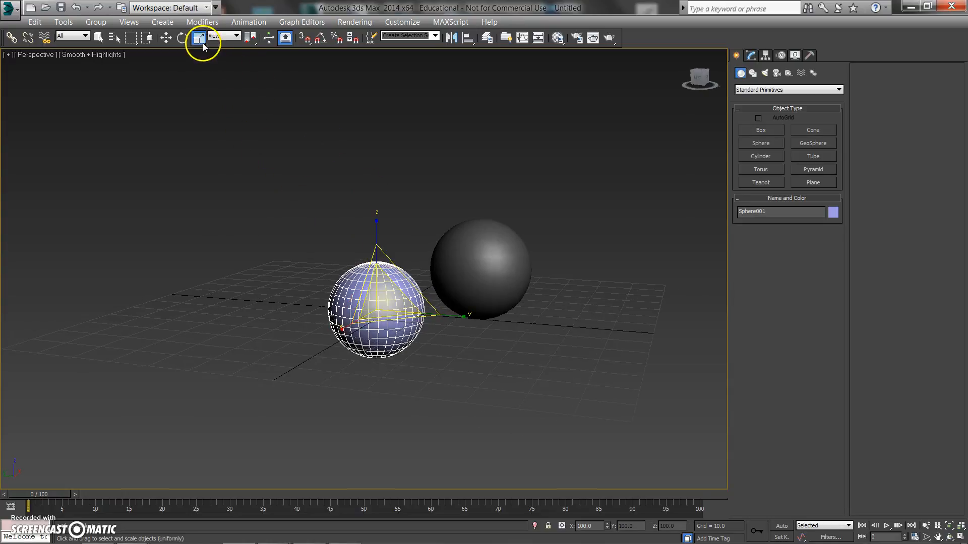
{"action": "left_click_drag", "start_coordinate": [201, 40], "coordinate": [204, 70]}
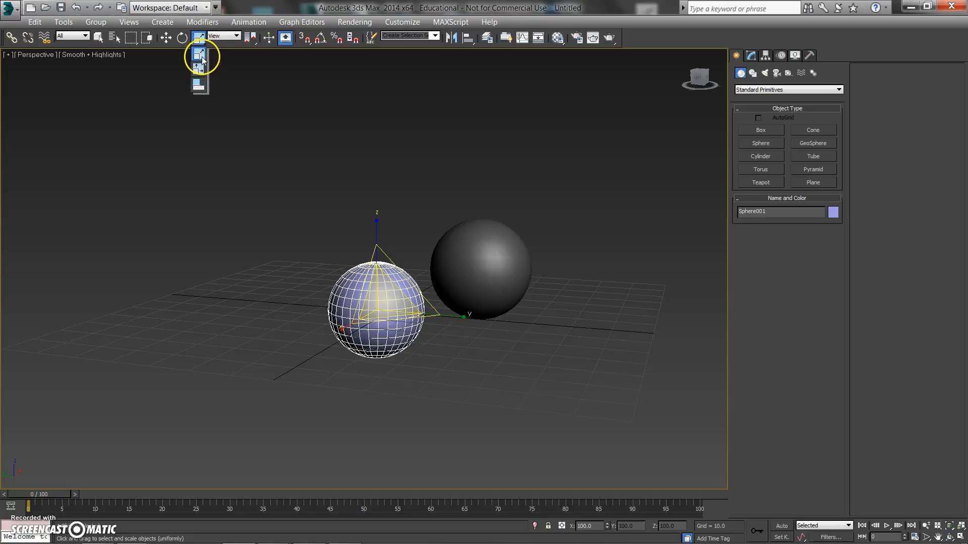
{"action": "key", "text": "r"}
{"action": "key", "text": "r"}
{"action": "key", "text": "r"}
{"action": "key", "text": "r"}
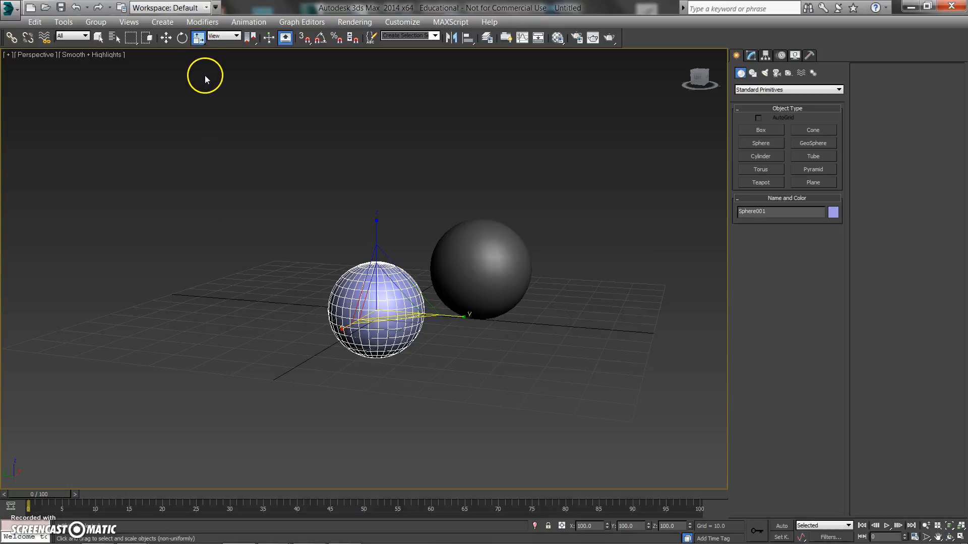
{"action": "key", "text": "r"}
{"action": "key", "text": "r"}
{"action": "key", "text": "r"}
{"action": "key", "text": "r"}
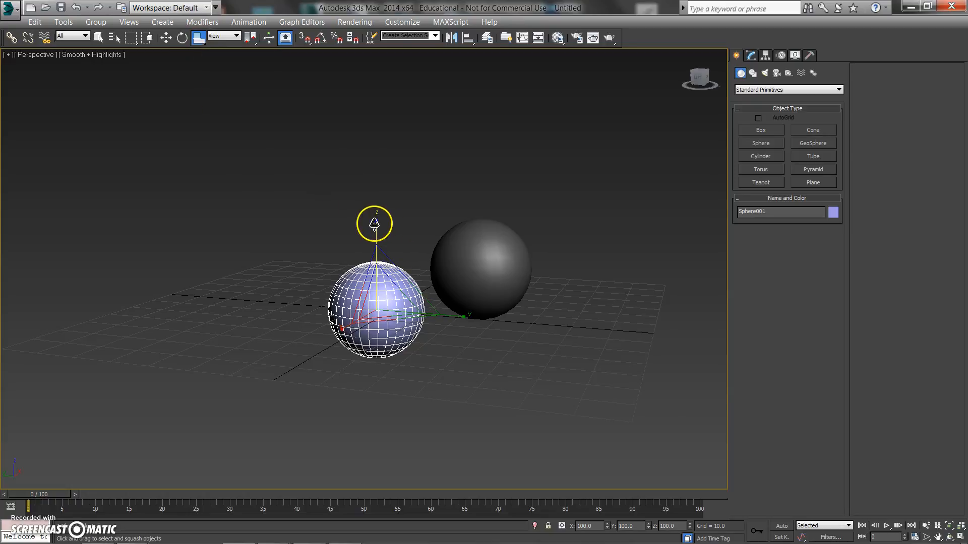
- Try squashing the blue sphere along Z about its centre pivot, undoing each attempt
{"action": "left_click_drag", "start_coordinate": [378, 227], "coordinate": [377, 245]}
{"action": "mouse_move", "coordinate": [378, 245]}
{"action": "middle_mouse_down", "text": "alt"}
{"action": "mouse_move", "coordinate": [385, 228]}
{"action": "mouse_move", "coordinate": [388, 240]}
{"action": "middle_mouse_up", "text": "alt"}
{"action": "key", "text": "ctrl+z"}
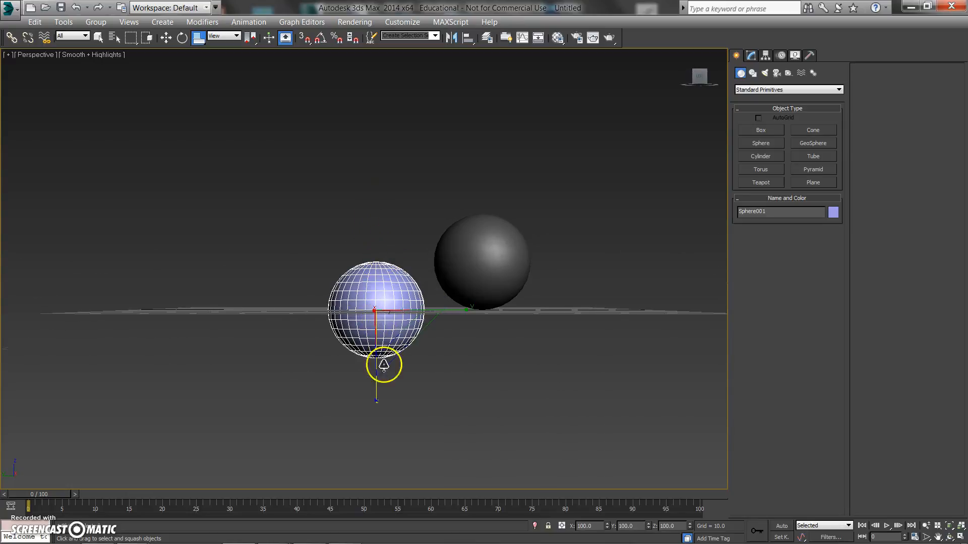
{"action": "mouse_move", "coordinate": [381, 393]}
{"action": "left_mouse_down"}
{"action": "mouse_move", "coordinate": [376, 374]}
{"action": "mouse_move", "coordinate": [376, 402]}
{"action": "mouse_move", "coordinate": [374, 372]}
{"action": "mouse_move", "coordinate": [370, 403]}
{"action": "left_mouse_up"}
{"action": "key", "text": "ctrl+z"}
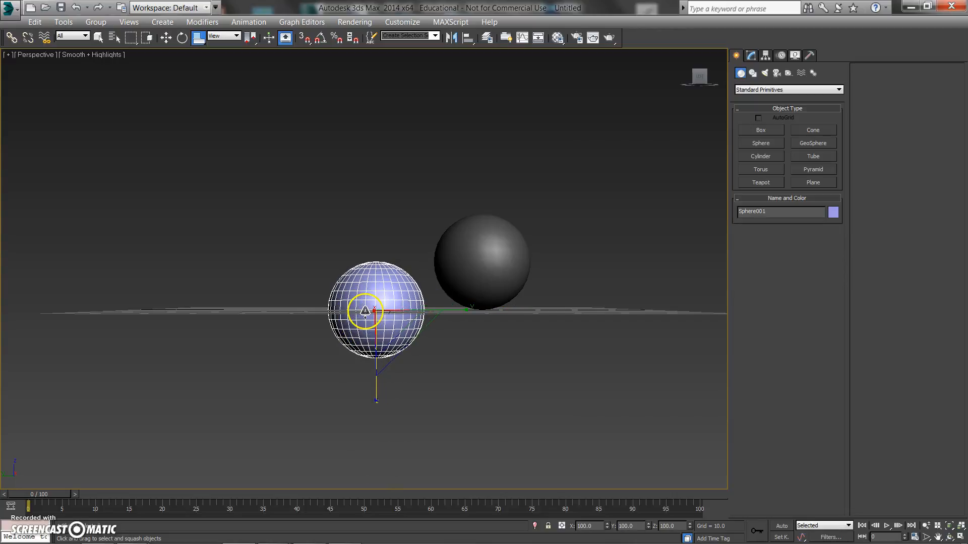
- Squash the dark sphere along Z to about 73% of its height
{"action": "left_click", "coordinate": [491, 274]}
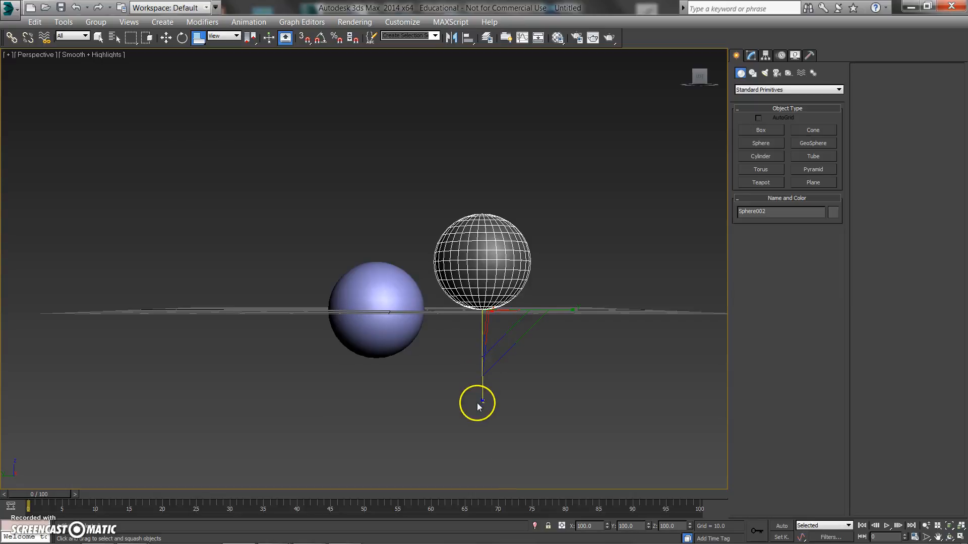
{"action": "left_click_drag", "start_coordinate": [481, 394], "coordinate": [465, 382]}
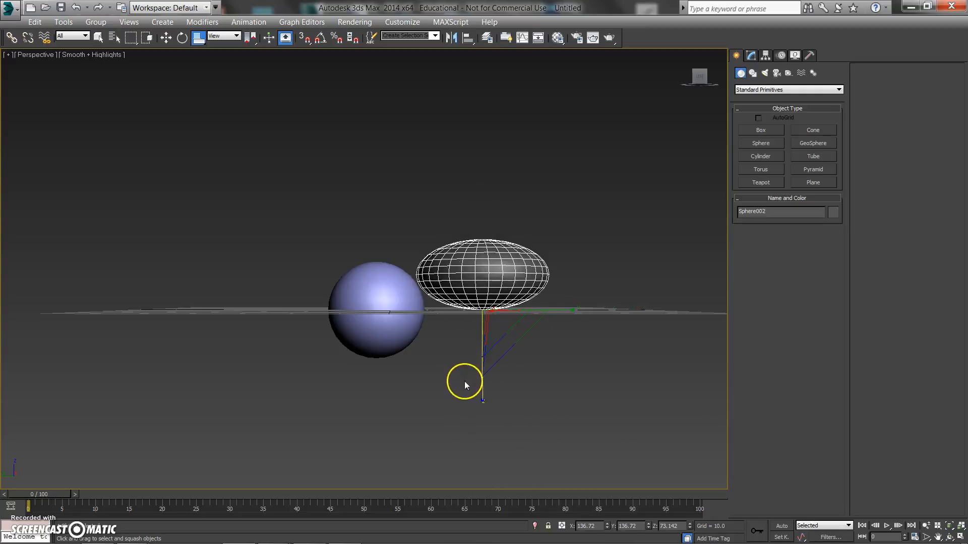
{"action": "middle_click_drag", "start_coordinate": [414, 294], "coordinate": [389, 315], "text": "alt"}
- Try deleting the blue sphere, and undo both the deletion and the dark sphere's squash
{"action": "left_click", "coordinate": [380, 281]}
{"action": "key", "text": "Delete"}
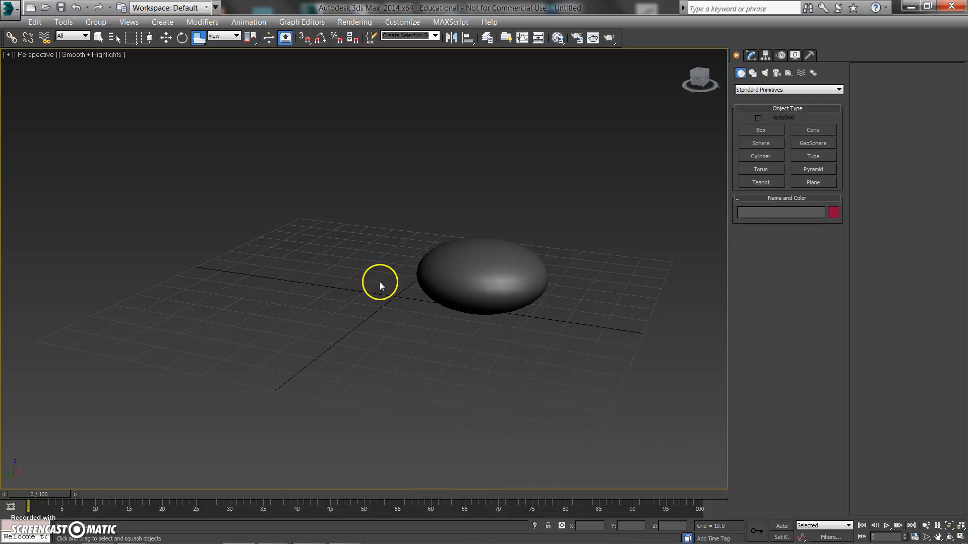
{"action": "key", "text": "ctrl+z"}
{"action": "key", "text": "ctrl+z"}
{"action": "key", "text": "ctrl+z"}
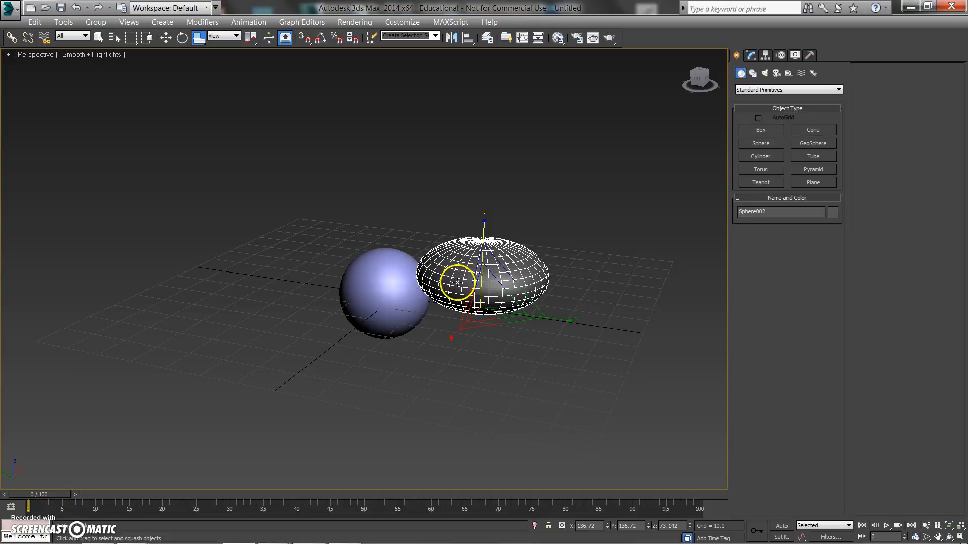
- Delete the blue sphere and position the remaining dark sphere at X 0, Y 0
{"action": "left_click", "coordinate": [388, 283]}
{"action": "key", "text": "Delete"}
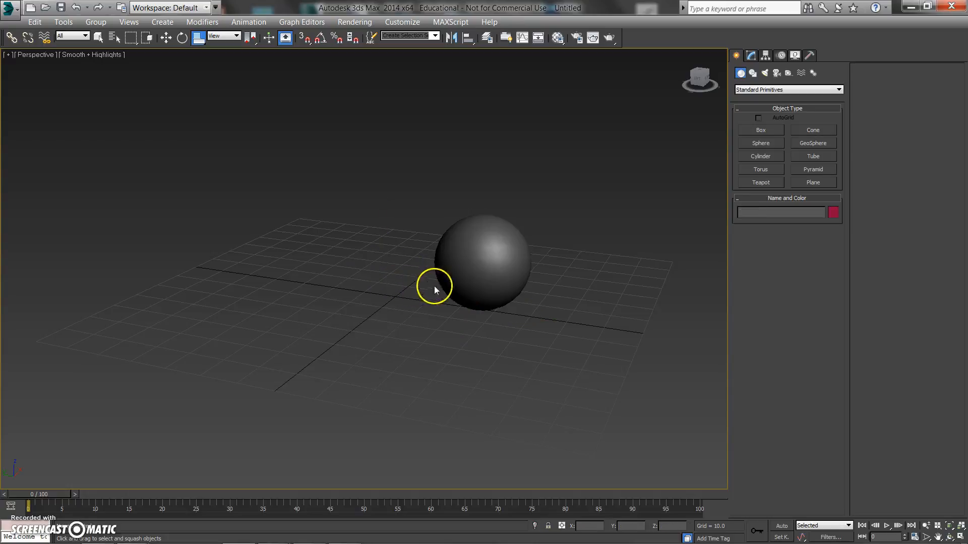
{"action": "left_click", "coordinate": [477, 277]}
{"action": "key", "text": "w"}
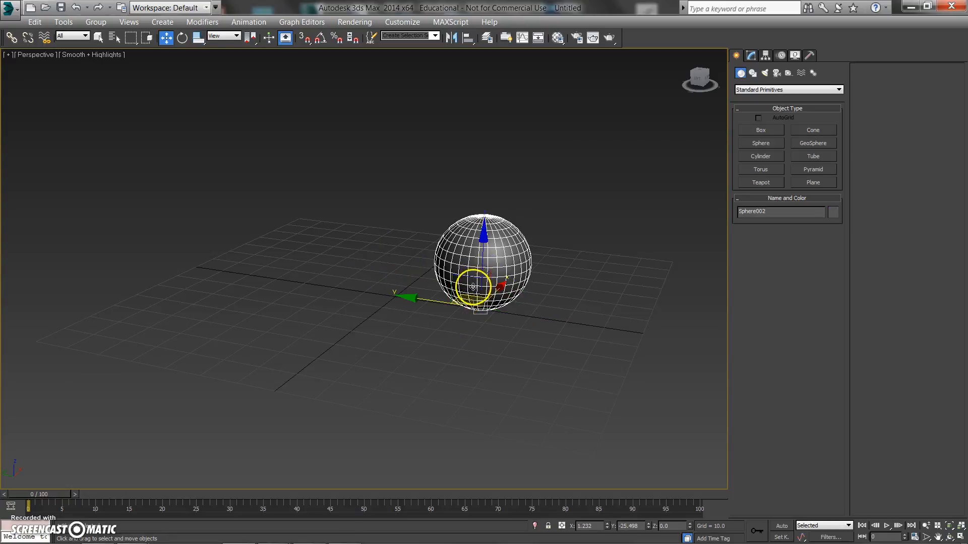
{"action": "right_click", "coordinate": [607, 526]}
{"action": "right_click", "coordinate": [649, 526]}
{"action": "mouse_move", "coordinate": [448, 335]}
{"action": "middle_mouse_down"}
{"action": "mouse_move", "coordinate": [466, 348]}
{"action": "mouse_move", "coordinate": [412, 357]}
{"action": "mouse_move", "coordinate": [403, 346]}
{"action": "mouse_move", "coordinate": [457, 348]}
{"action": "middle_mouse_up"}
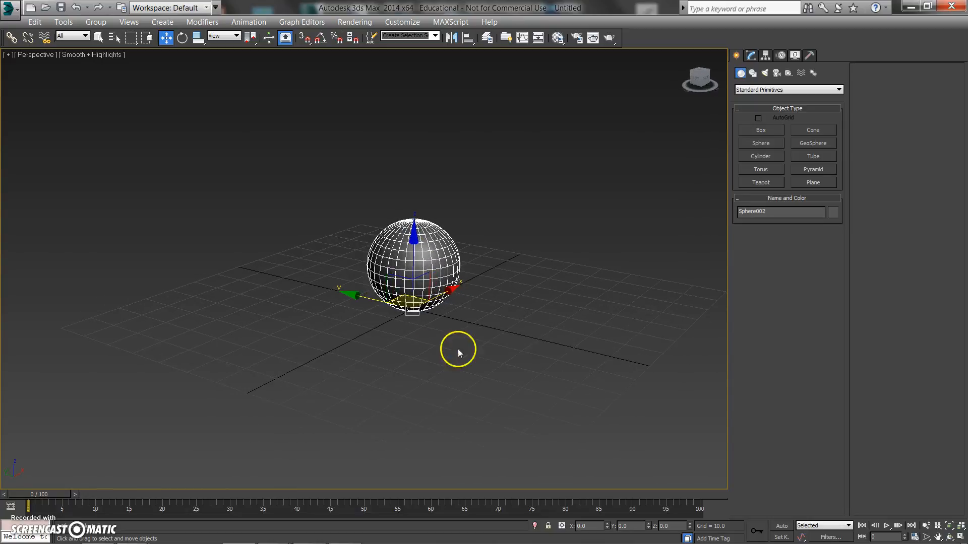
{"action": "left_click", "coordinate": [536, 313]}
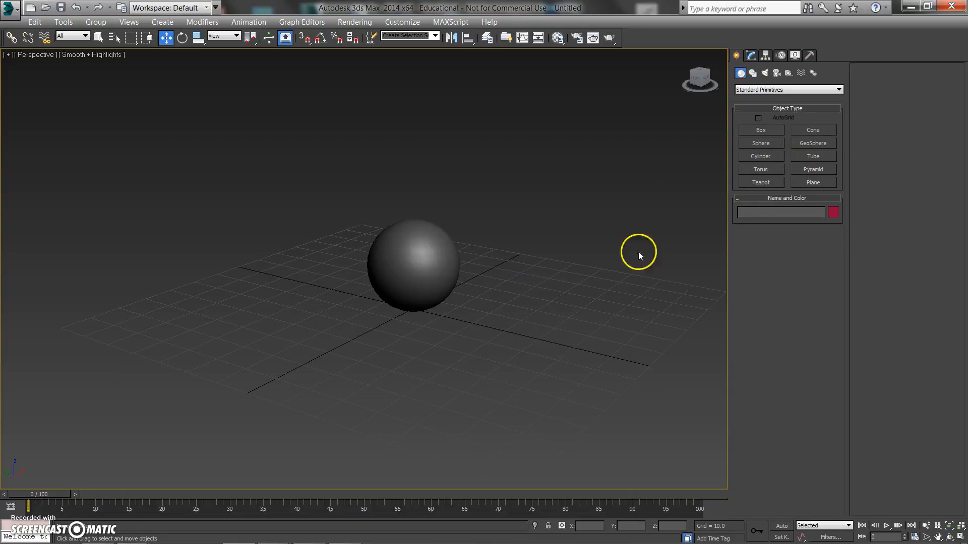
- Try a ground plane about 85 by 80 units beneath the sphere and delete it
{"action": "left_click", "coordinate": [812, 183]}
{"action": "left_click_drag", "start_coordinate": [247, 302], "coordinate": [622, 295]}
{"action": "middle_click_drag", "start_coordinate": [622, 296], "coordinate": [532, 303], "text": "alt"}
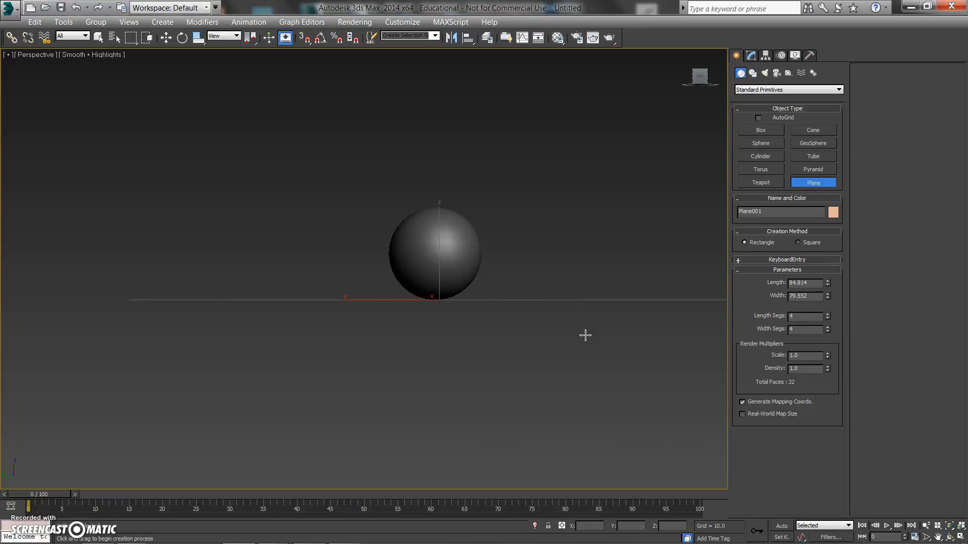
{"action": "left_click", "coordinate": [556, 334]}
{"action": "middle_click_drag", "start_coordinate": [469, 335], "coordinate": [432, 359], "text": "alt"}
{"action": "key", "text": "Delete"}
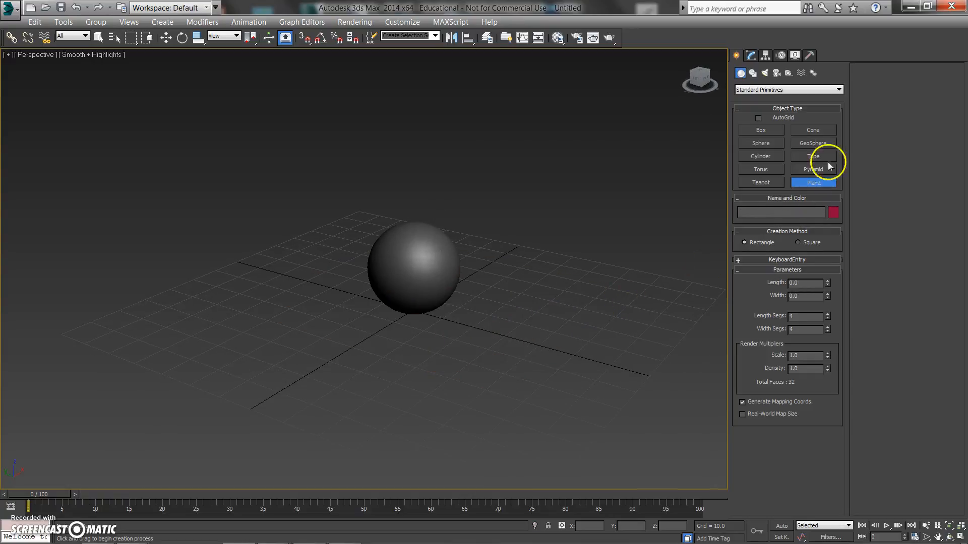
- Create a floor box about 65 long, 76 wide and -6 high beneath the sphere, and switch to the Front view
{"action": "left_click", "coordinate": [762, 132]}
{"action": "middle_click_drag", "start_coordinate": [471, 244], "coordinate": [456, 269], "text": "alt"}
{"action": "left_click_drag", "start_coordinate": [251, 308], "coordinate": [583, 287]}
{"action": "middle_click_drag", "start_coordinate": [583, 304], "coordinate": [589, 336], "text": "alt"}
{"action": "key", "text": "f"}
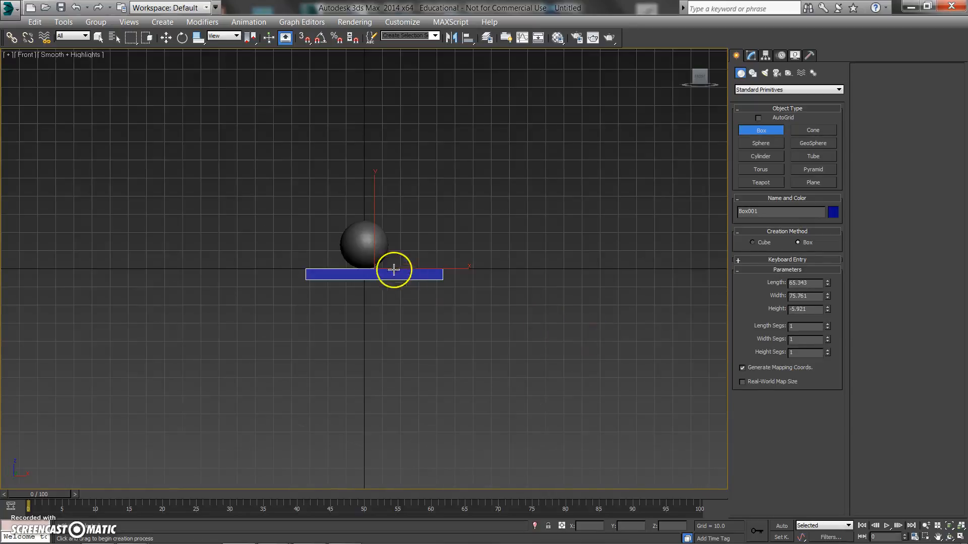
{"action": "scroll", "coordinate": [398, 312], "scroll_direction": "up", "scroll_amount": 4}
{"action": "scroll", "coordinate": [392, 327], "scroll_direction": "up", "scroll_amount": 2}
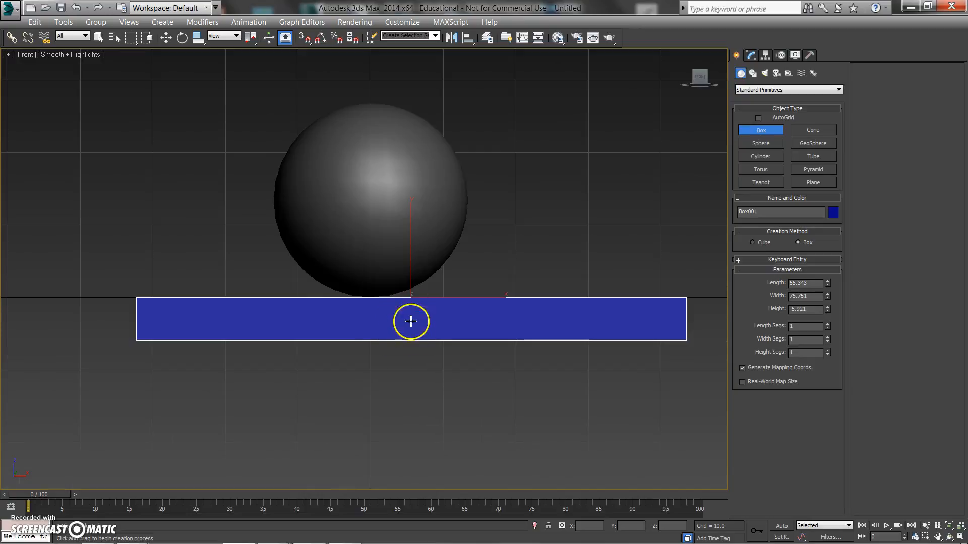
{"action": "scroll", "coordinate": [469, 321], "scroll_direction": "down", "scroll_amount": 5}
{"action": "key", "text": "w"}
{"action": "left_click", "coordinate": [518, 265]}
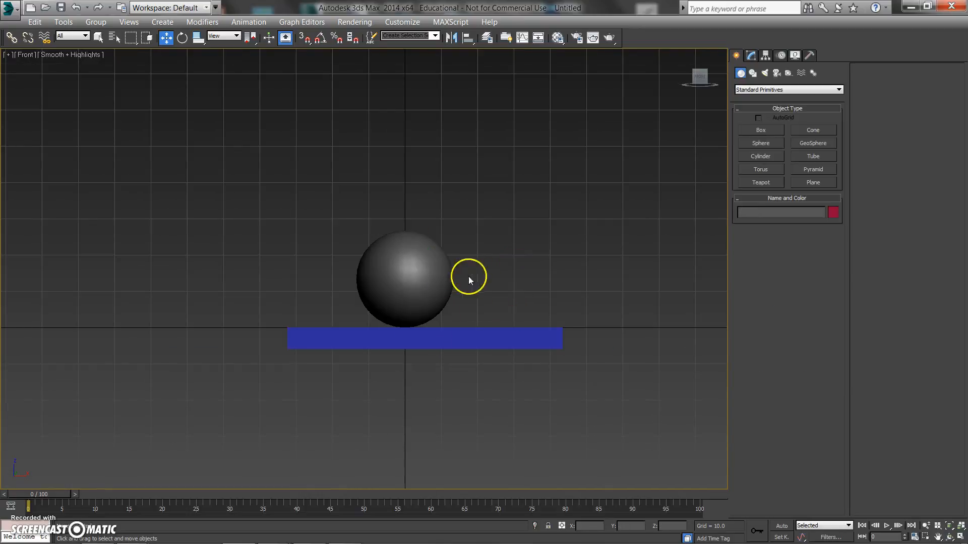
- Clear the selection and turn on Auto Key animation mode
{"action": "left_click", "coordinate": [411, 279]}
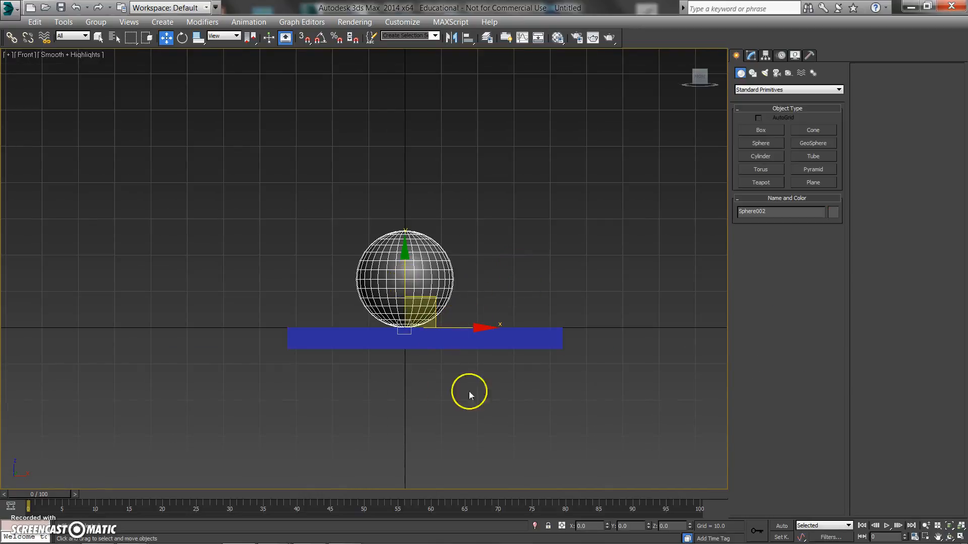
{"action": "left_click", "coordinate": [595, 413]}
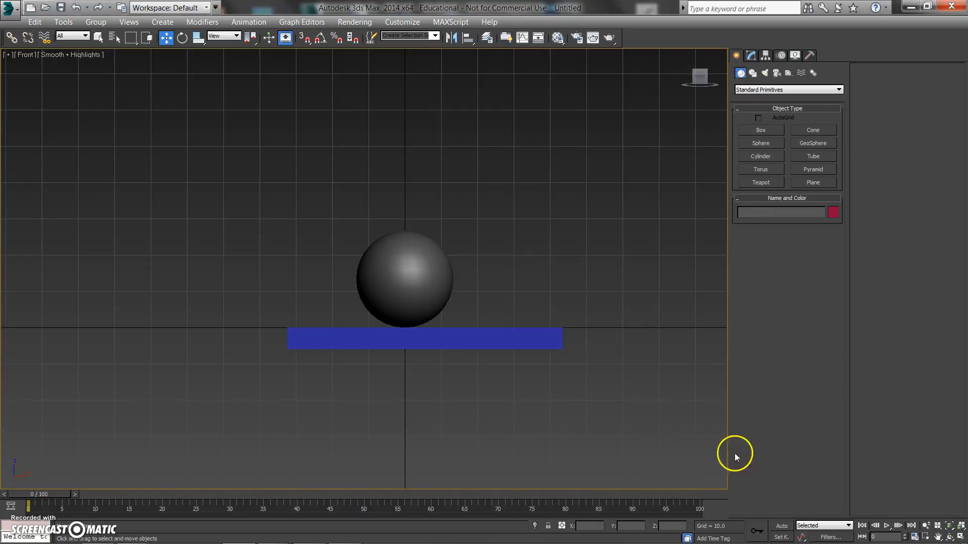
{"action": "left_click", "coordinate": [782, 526]}
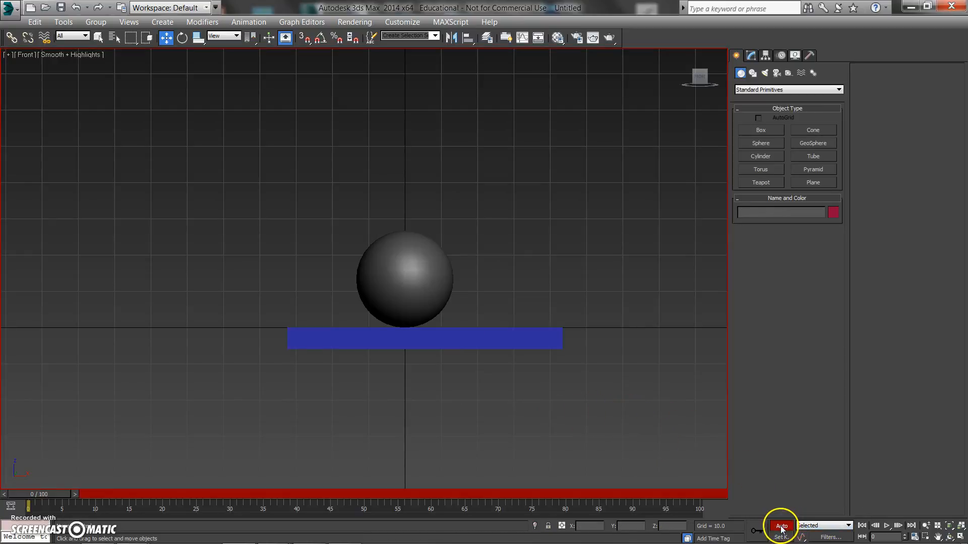
{"action": "middle_click_drag", "start_coordinate": [412, 387], "coordinate": [369, 414]}
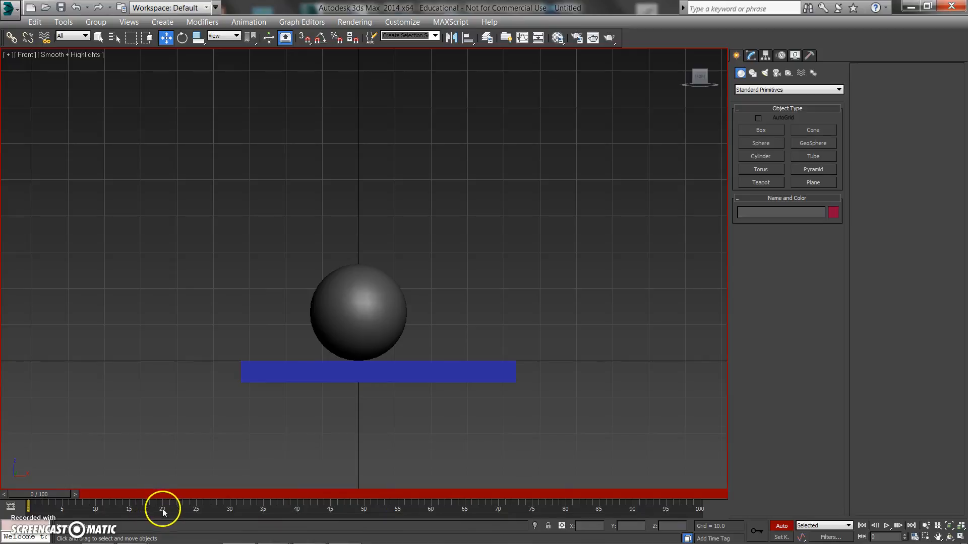
- Shorten the active time range to frames 0 to 20 and return to frame 0
{"action": "right_click_drag", "start_coordinate": [158, 508], "coordinate": [428, 509], "text": "ctrl+alt"}
{"action": "mouse_move", "coordinate": [431, 509]}
{"action": "left_mouse_down", "text": "ctrl+alt"}
{"action": "mouse_move", "coordinate": [304, 504]}
{"action": "mouse_move", "coordinate": [426, 508]}
{"action": "left_mouse_up", "text": "ctrl+alt"}
{"action": "mouse_move", "coordinate": [454, 507]}
{"action": "middle_mouse_down", "text": "ctrl+alt"}
{"action": "mouse_move", "coordinate": [224, 509]}
{"action": "mouse_move", "coordinate": [517, 501]}
{"action": "mouse_move", "coordinate": [350, 505]}
{"action": "mouse_move", "coordinate": [459, 507]}
{"action": "mouse_move", "coordinate": [356, 510]}
{"action": "mouse_move", "coordinate": [459, 512]}
{"action": "mouse_move", "coordinate": [449, 512]}
{"action": "middle_mouse_up", "text": "ctrl+alt"}
{"action": "right_click_drag", "start_coordinate": [304, 507], "coordinate": [649, 512], "text": "ctrl+alt"}
{"action": "right_click_drag", "start_coordinate": [468, 511], "coordinate": [658, 512], "text": "ctrl+alt"}
{"action": "right_click_drag", "start_coordinate": [588, 506], "coordinate": [561, 508], "text": "ctrl+alt"}
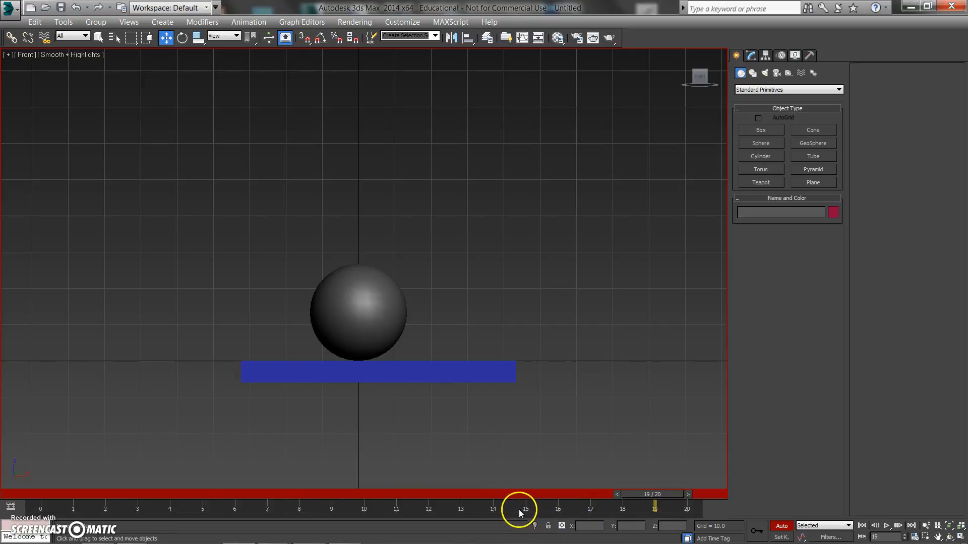
{"action": "left_click_drag", "start_coordinate": [666, 495], "coordinate": [43, 494]}
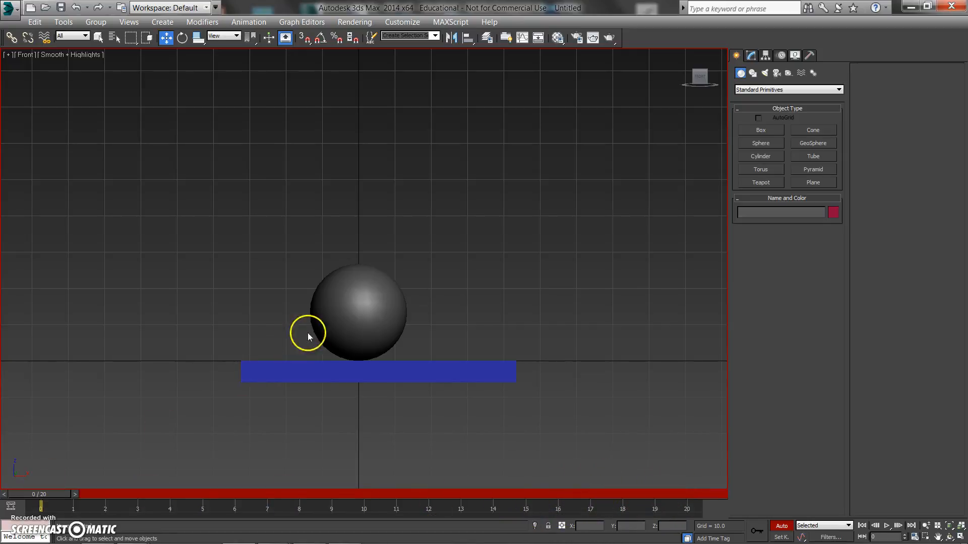
- Select the sphere and set a key for its resting pose on the floor at frame 10
{"action": "left_click", "coordinate": [367, 319]}
{"action": "left_click", "coordinate": [358, 495]}
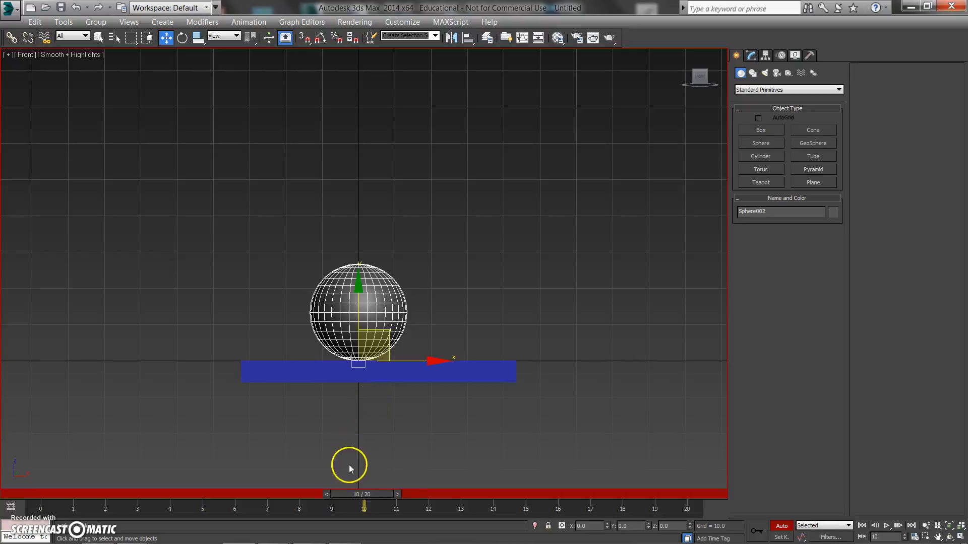
{"action": "left_click_drag", "start_coordinate": [359, 495], "coordinate": [30, 495]}
{"action": "key", "text": "w"}
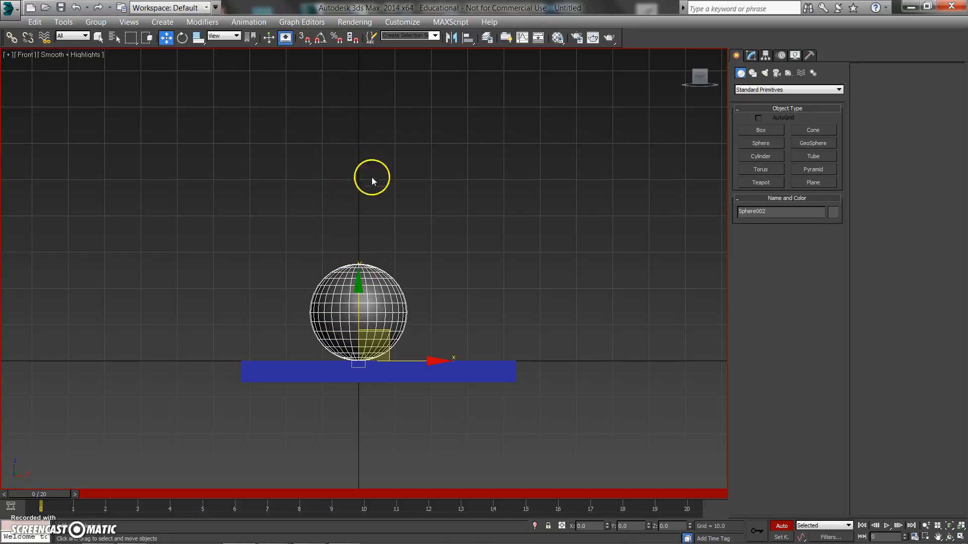
{"action": "left_click_drag", "start_coordinate": [51, 496], "coordinate": [366, 525]}
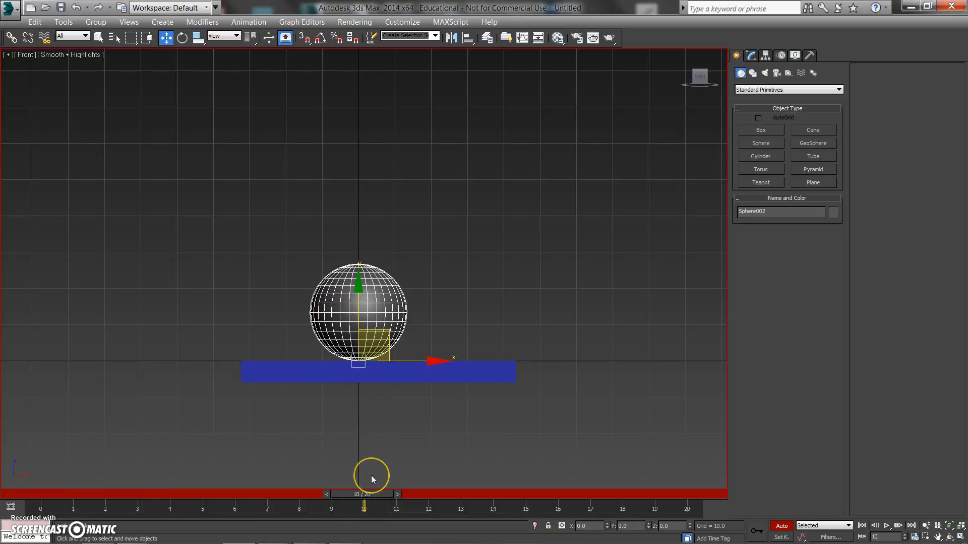
{"action": "left_click_drag", "start_coordinate": [365, 509], "coordinate": [346, 507]}
- Return to frame 0 and raise the sphere about 59 units above the floor
{"action": "left_click_drag", "start_coordinate": [371, 495], "coordinate": [37, 492]}
{"action": "key", "text": "w"}
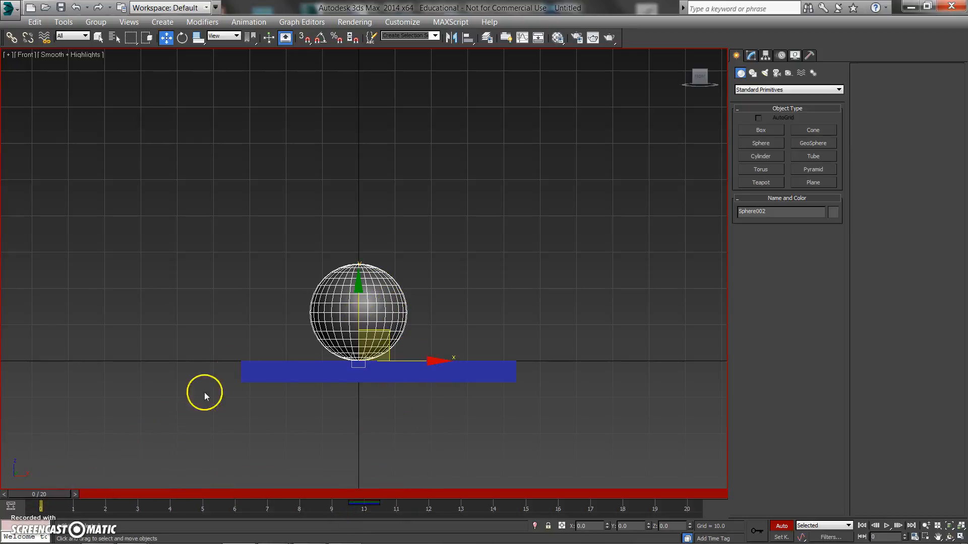
{"action": "left_click_drag", "start_coordinate": [360, 307], "coordinate": [360, 92]}
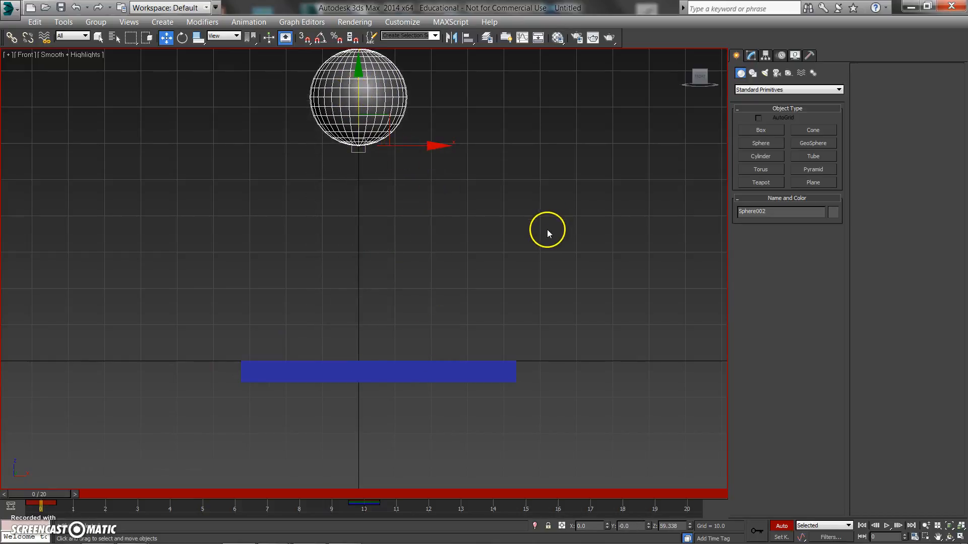
{"action": "middle_click_drag", "start_coordinate": [524, 243], "coordinate": [510, 277]}
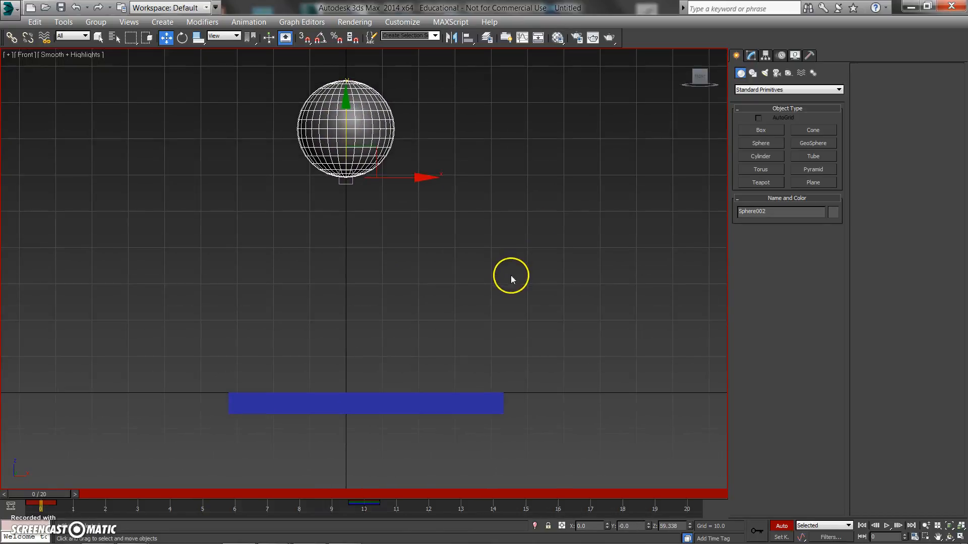
{"action": "left_click", "coordinate": [53, 504]}
{"action": "left_click", "coordinate": [87, 505]}
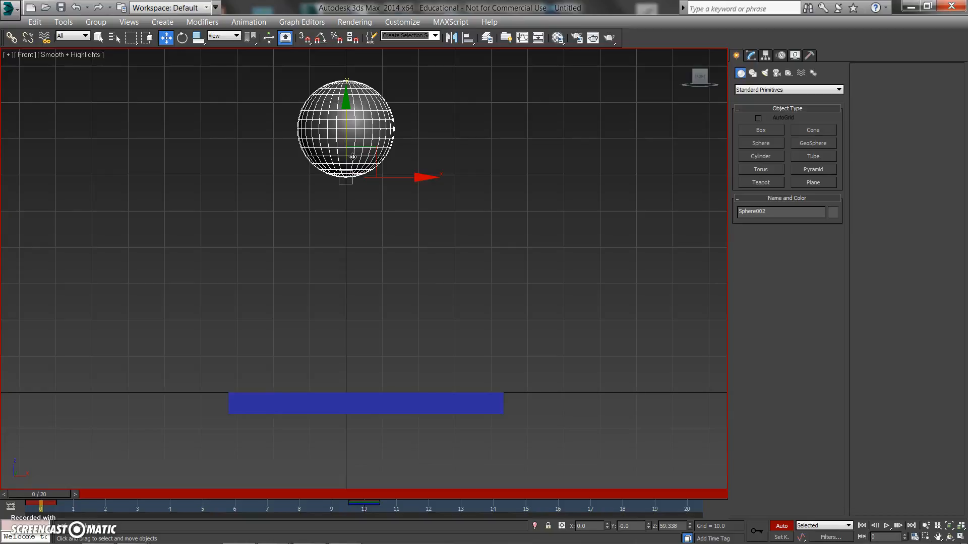
{"action": "left_click", "coordinate": [54, 506]}
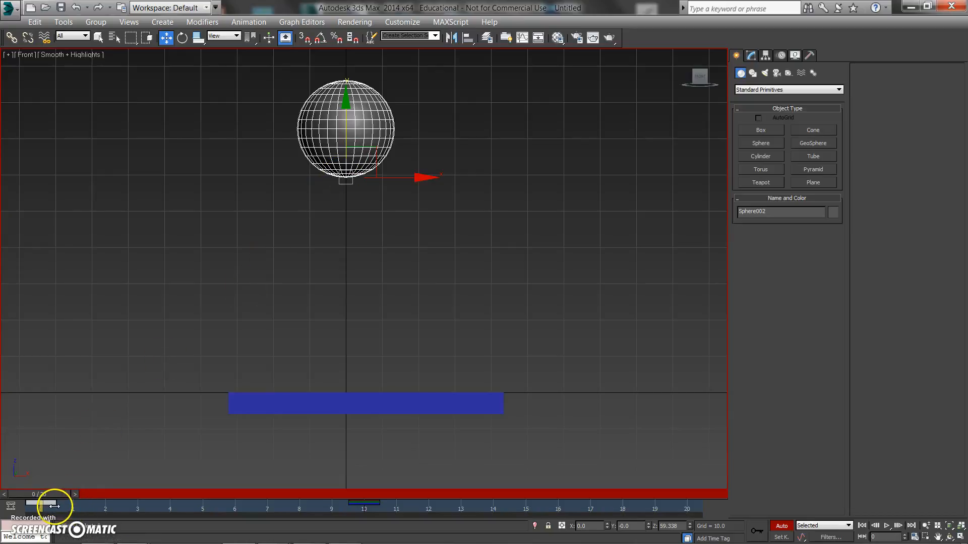
{"action": "left_click", "coordinate": [71, 506]}
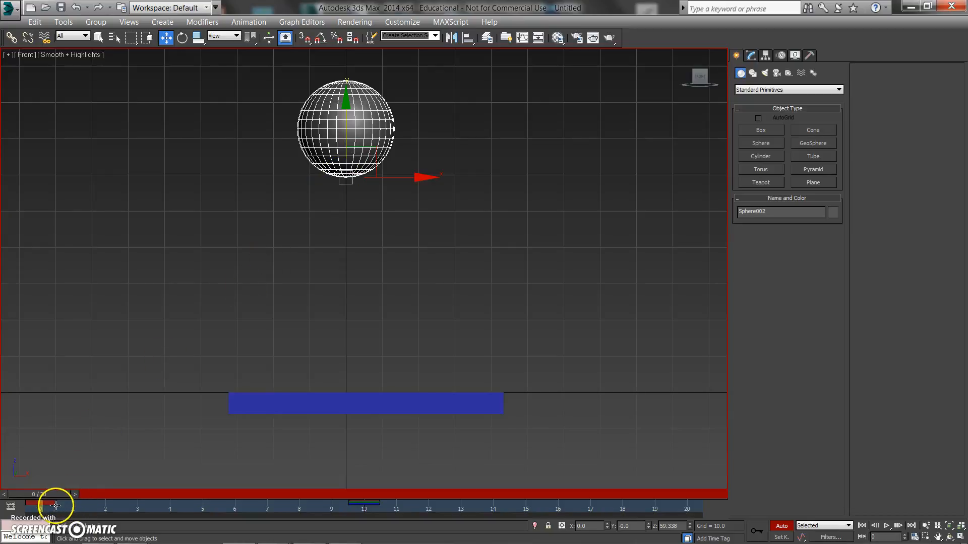
{"action": "left_click", "coordinate": [55, 505]}
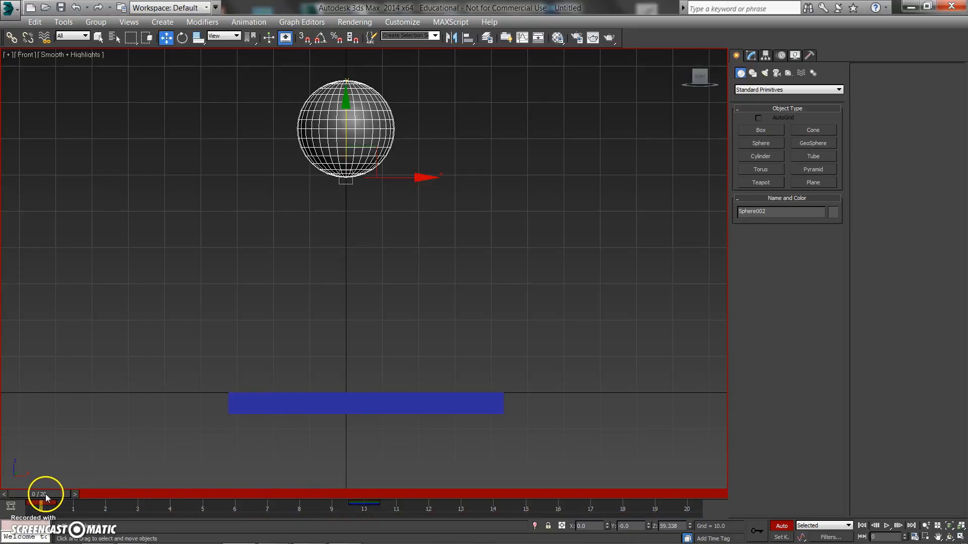
- Try squash-scaling the sphere to about 149% in X and Z at frame 0, undo it, and return to the Move tool
{"action": "key", "text": "r"}
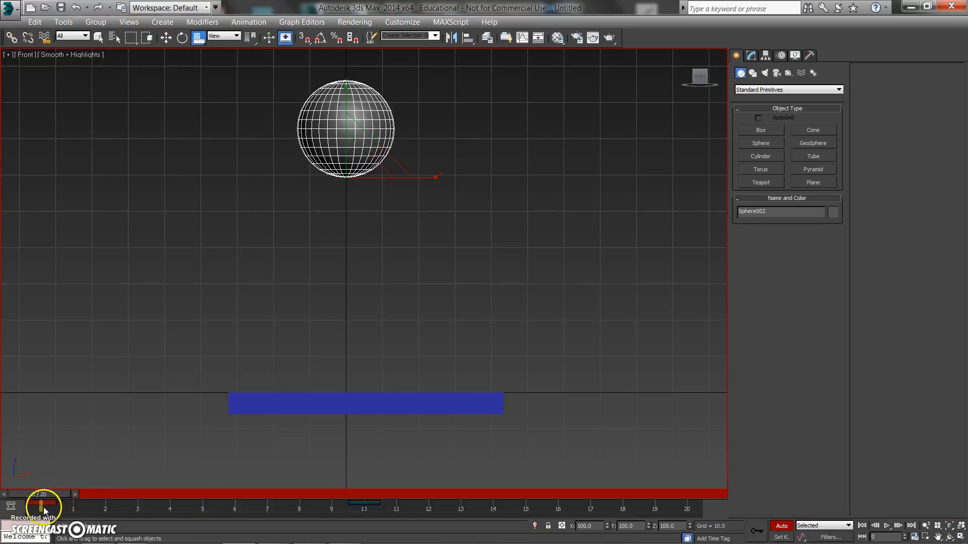
{"action": "left_click_drag", "start_coordinate": [371, 138], "coordinate": [390, 121]}
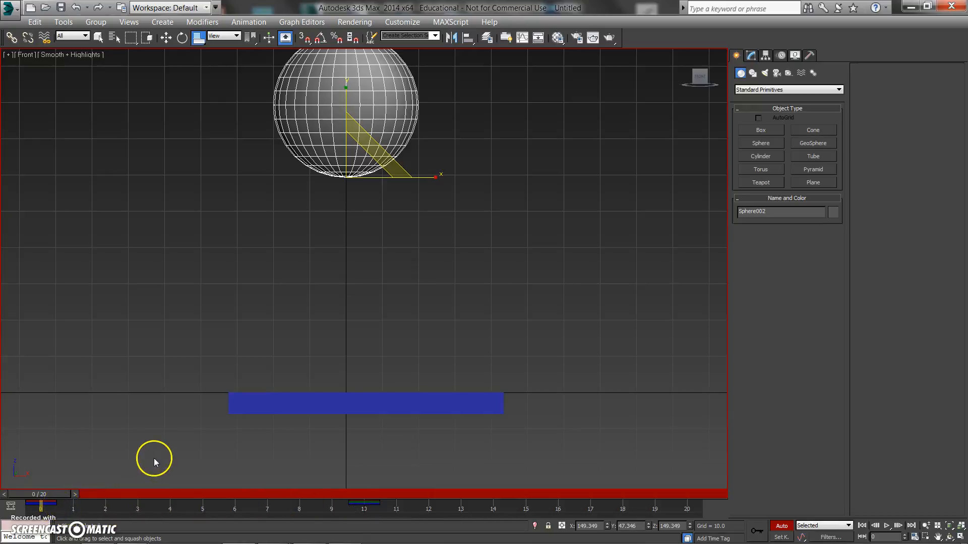
{"action": "key", "text": "ctrl+z"}
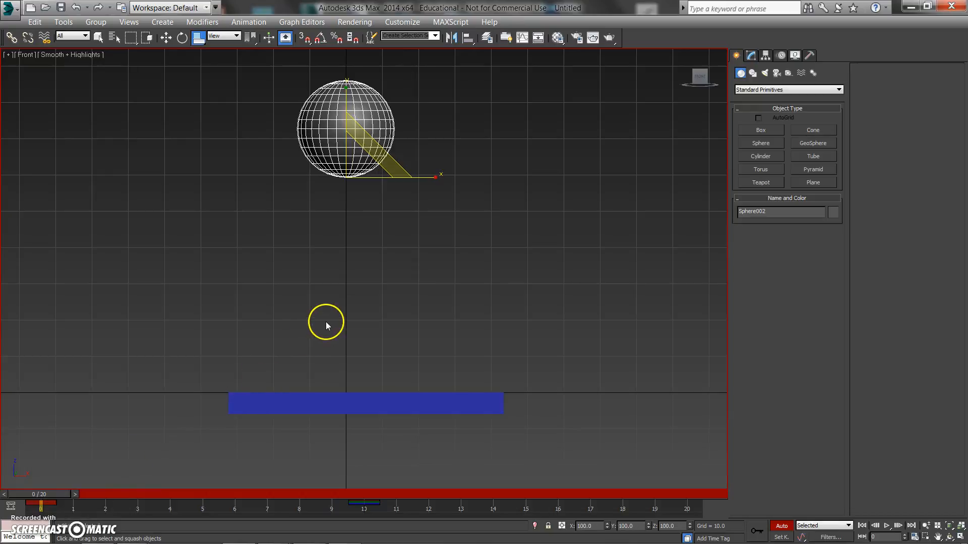
{"action": "key", "text": "w"}
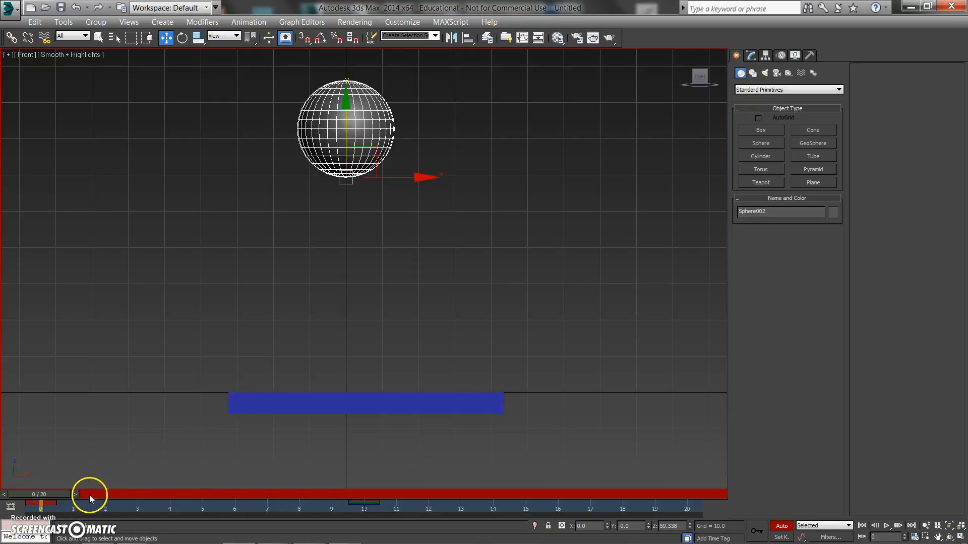
- Copy the sphere's raised-position key from frame 0 to frame 20
{"action": "left_click_drag", "start_coordinate": [56, 497], "coordinate": [693, 495]}
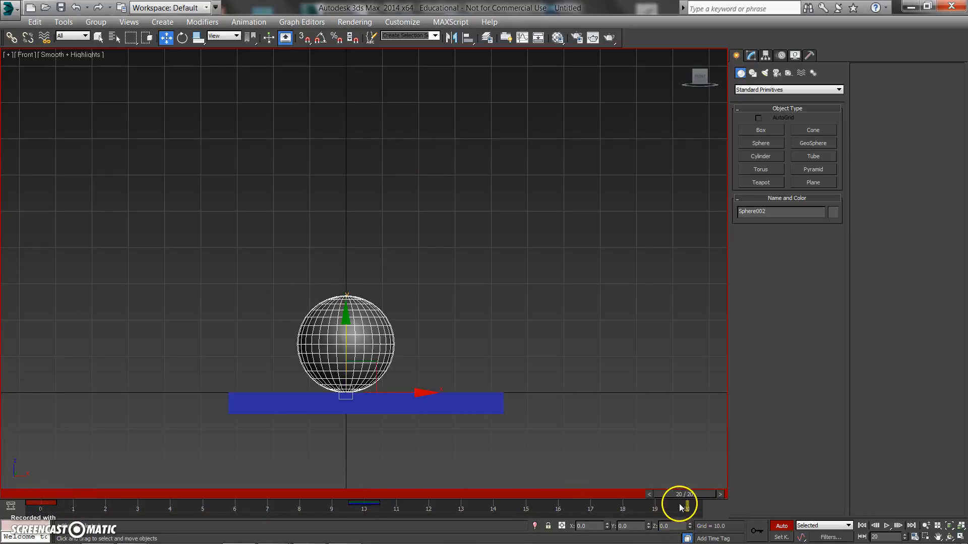
{"action": "left_click_drag", "start_coordinate": [680, 494], "coordinate": [51, 496]}
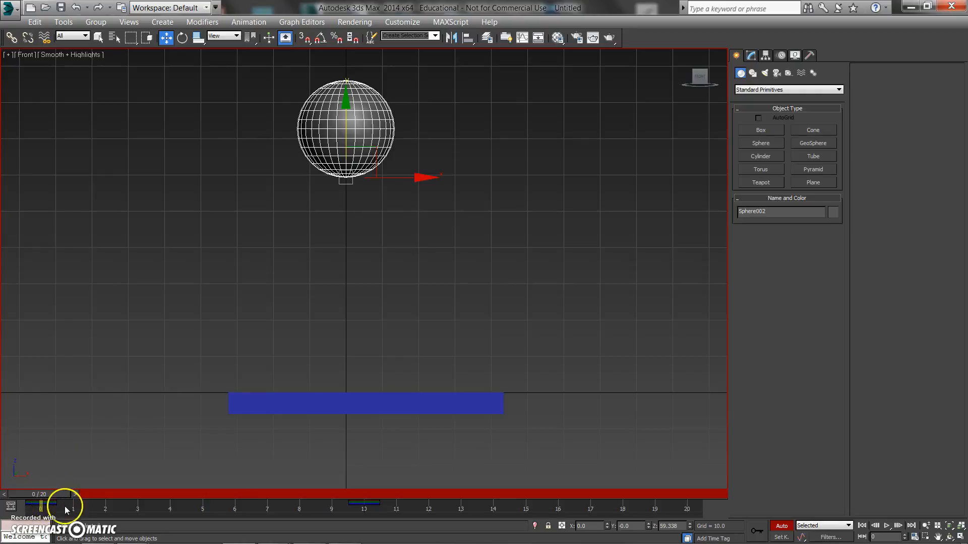
{"action": "left_click", "coordinate": [50, 504]}
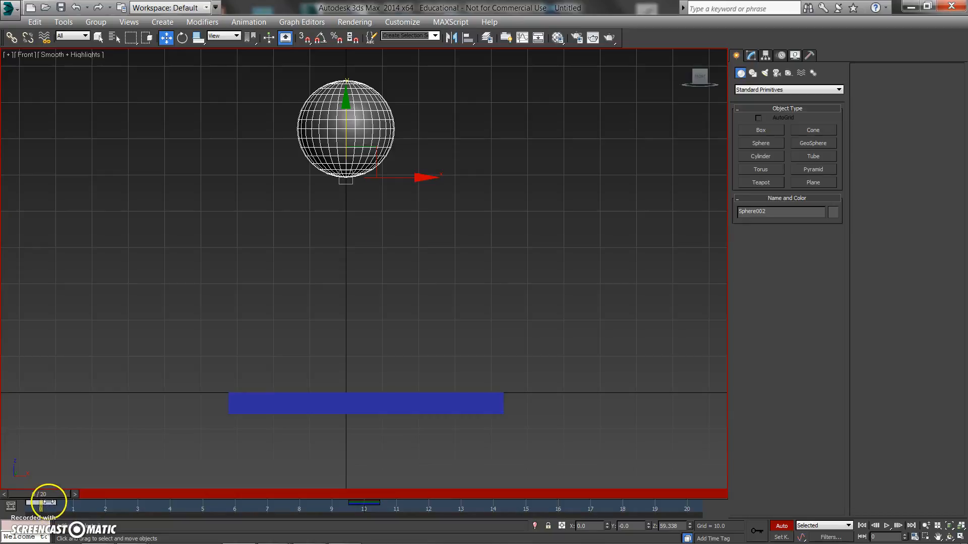
{"action": "left_click_drag", "start_coordinate": [39, 507], "coordinate": [676, 495], "text": "shift"}
{"action": "left_click", "coordinate": [445, 510]}
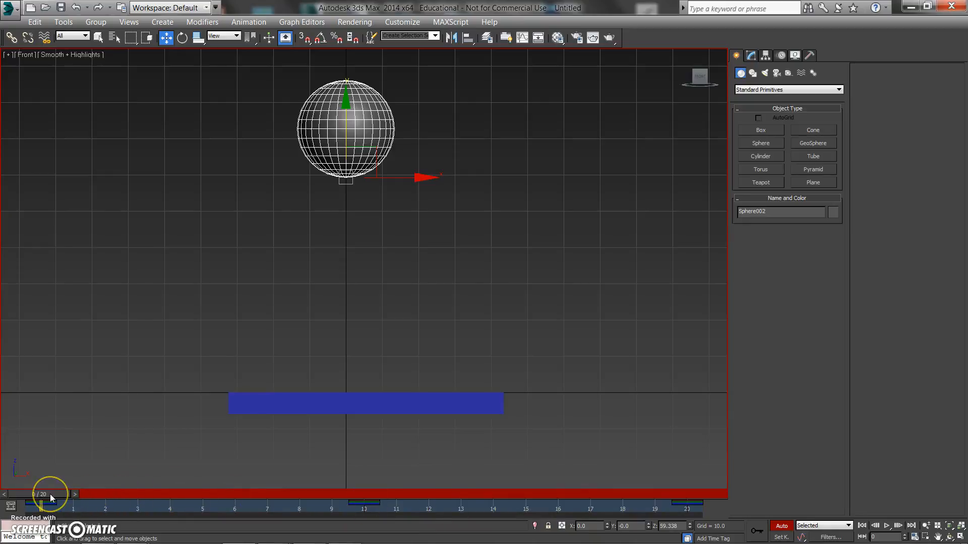
- Check the ball's pose at frame 20, play the bounce animation and stop it
{"action": "left_click_drag", "start_coordinate": [50, 494], "coordinate": [706, 508]}
{"action": "key", "text": "w"}
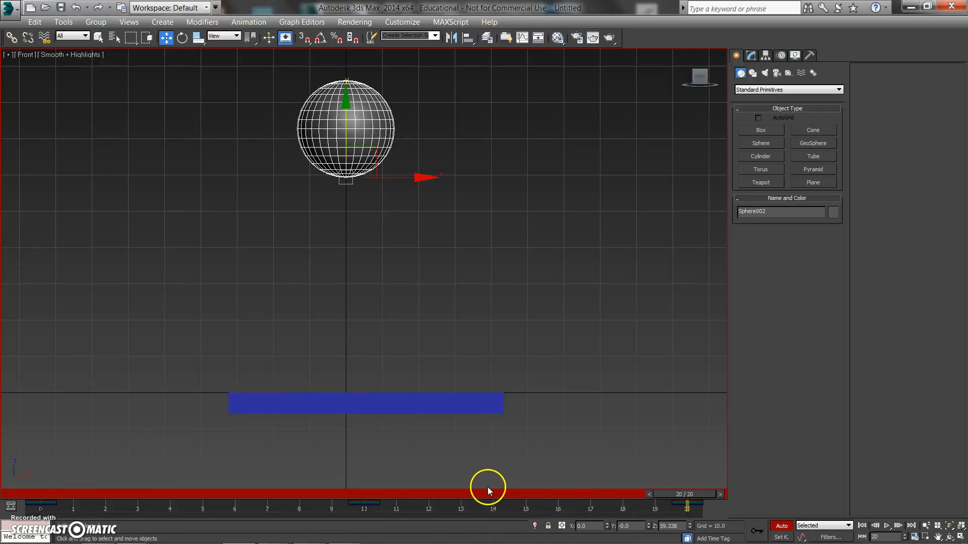
{"action": "key", "text": "/"}
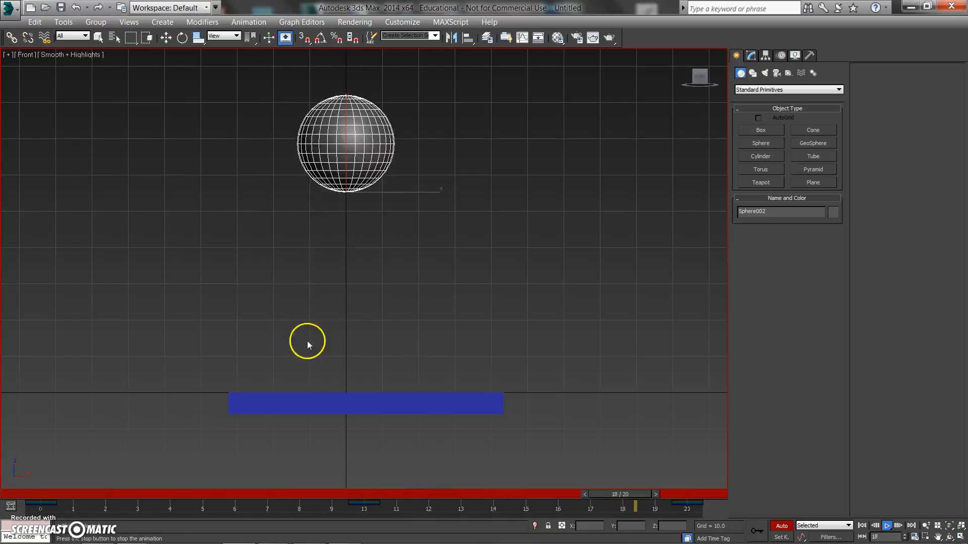
{"action": "key", "text": "Escape"}
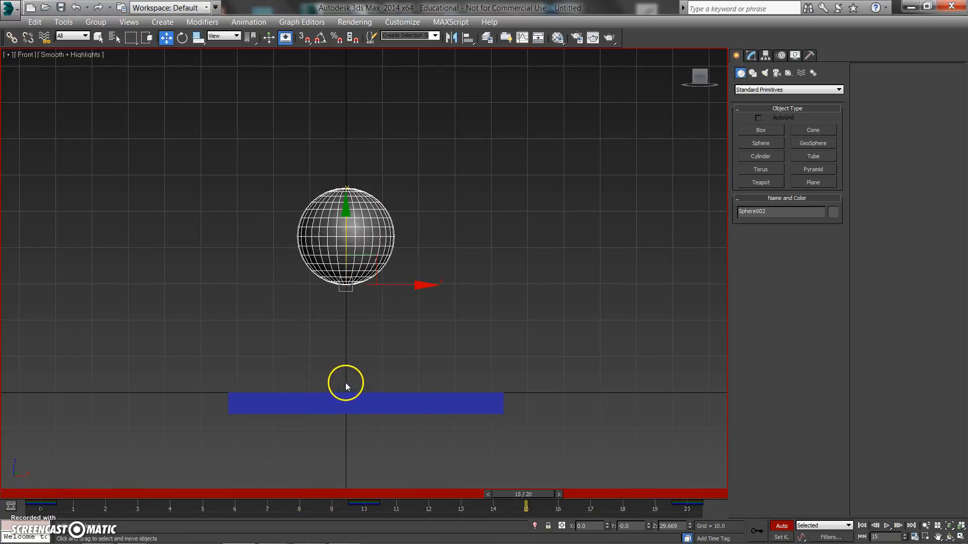
- Go to frame 10 and open the sphere's Curve Editor, showing only the Z Position curve in a taller window
{"action": "left_click_drag", "start_coordinate": [511, 492], "coordinate": [364, 485]}
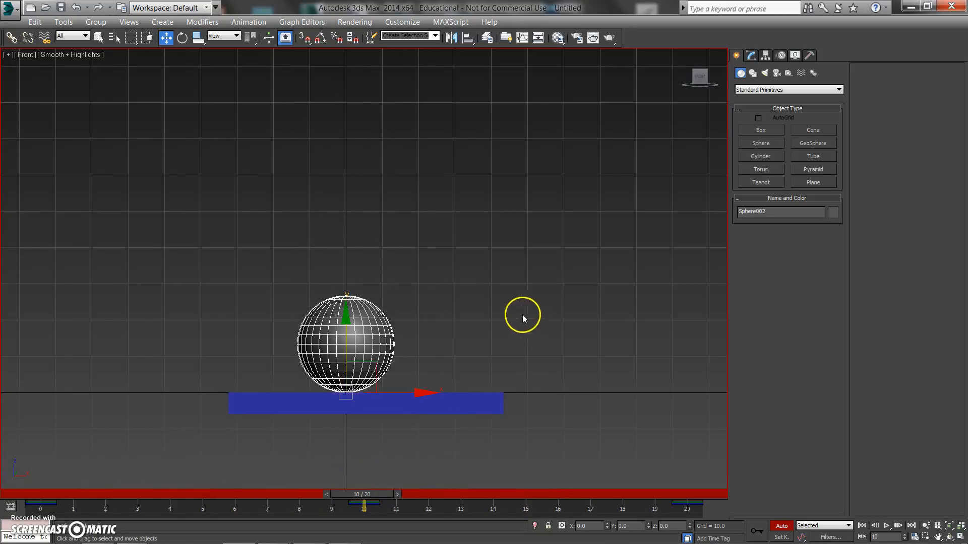
{"action": "right_click", "coordinate": [495, 307]}
{"action": "left_click", "coordinate": [525, 392]}
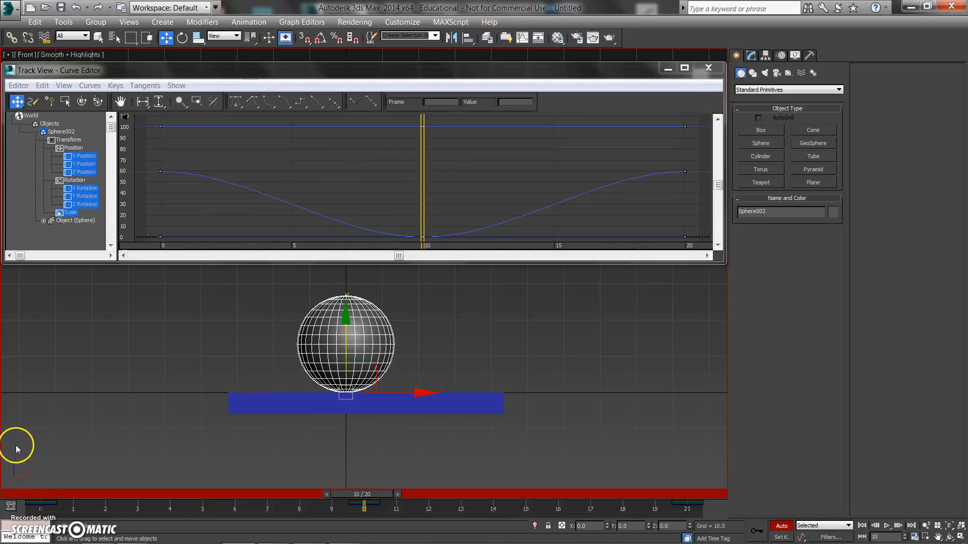
{"action": "left_click", "coordinate": [84, 172]}
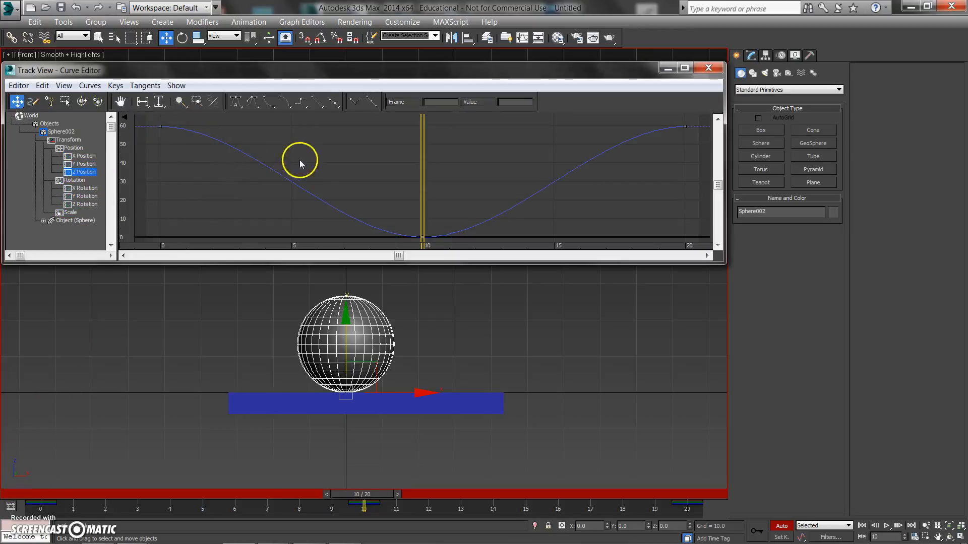
{"action": "left_click_drag", "start_coordinate": [391, 261], "coordinate": [391, 280]}
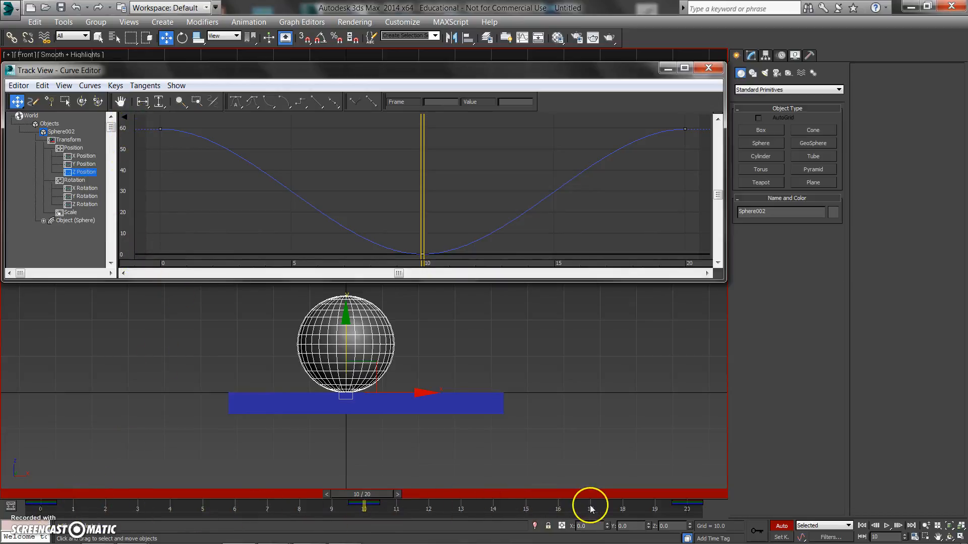
- Compare the ball's height with its Z Position curve at frames 0, 10 and 20, ending at frame 10
{"action": "middle_click_drag", "start_coordinate": [413, 379], "coordinate": [383, 457]}
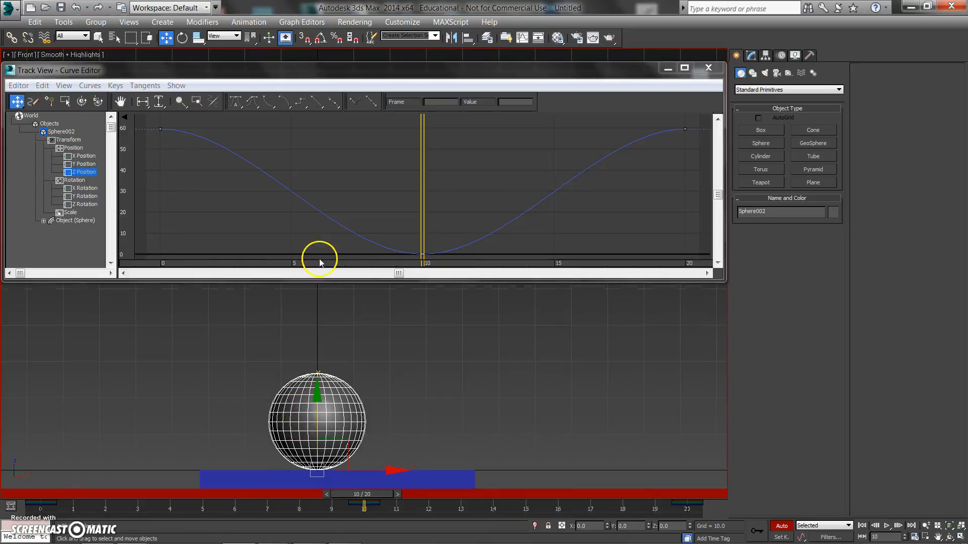
{"action": "middle_click_drag", "start_coordinate": [324, 358], "coordinate": [314, 316]}
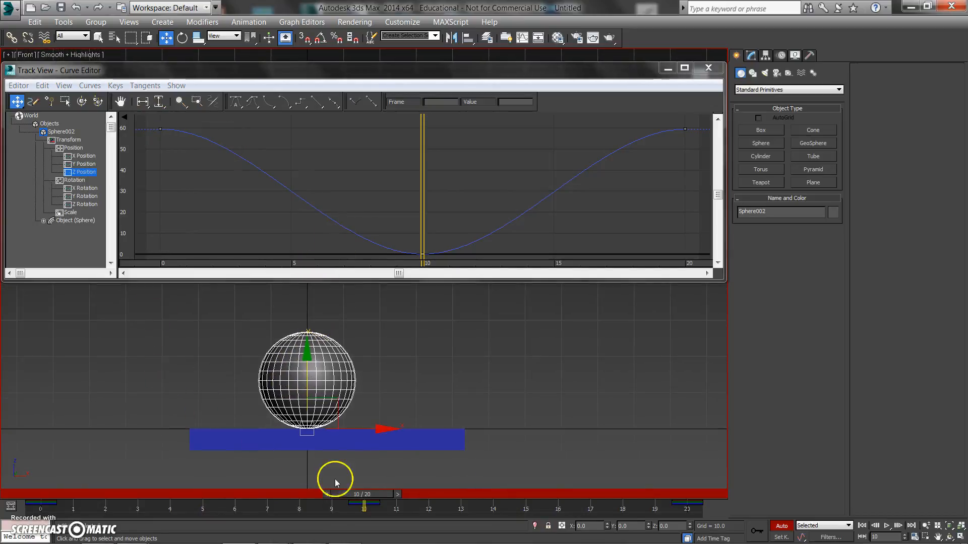
{"action": "left_click_drag", "start_coordinate": [368, 493], "coordinate": [45, 494]}
{"action": "scroll", "coordinate": [155, 395], "scroll_direction": "down", "scroll_amount": 3}
{"action": "middle_click_drag", "start_coordinate": [227, 389], "coordinate": [205, 402]}
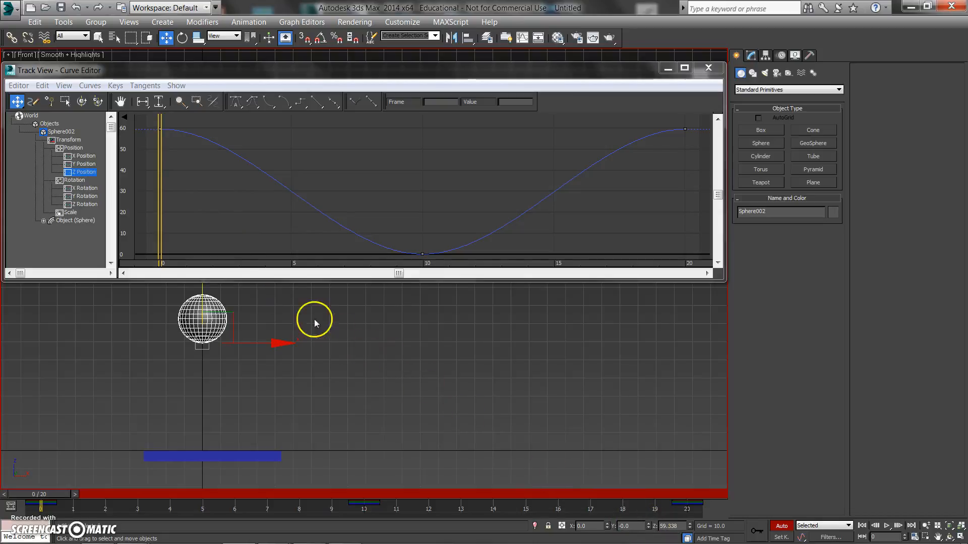
{"action": "left_click_drag", "start_coordinate": [47, 493], "coordinate": [365, 518]}
{"action": "key", "text": "w"}
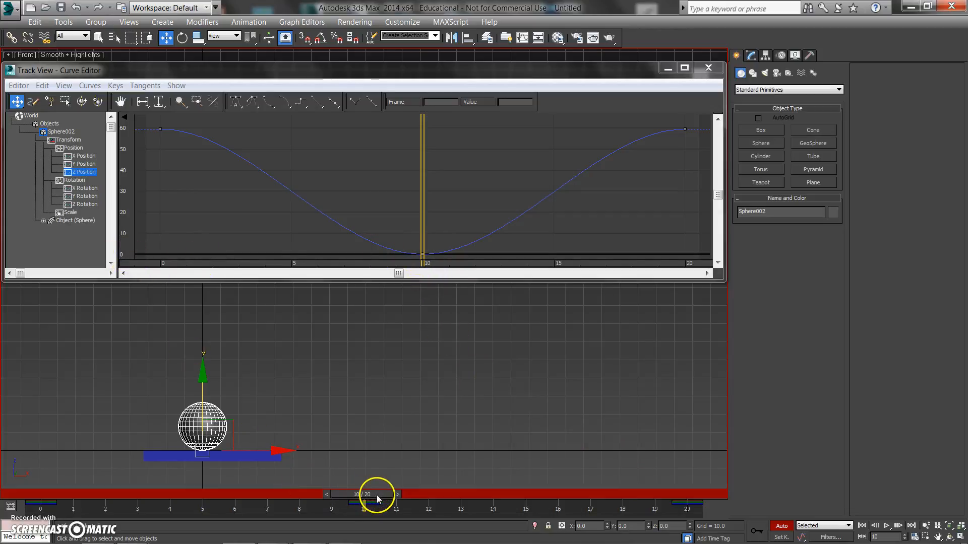
{"action": "left_click_drag", "start_coordinate": [372, 499], "coordinate": [710, 500]}
{"action": "key", "text": "w"}
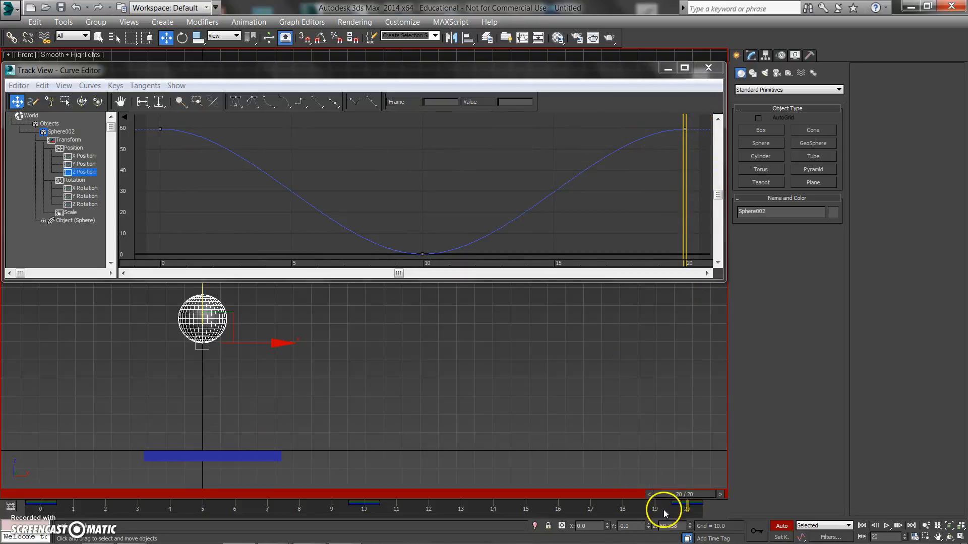
{"action": "mouse_move", "coordinate": [679, 495]}
{"action": "left_mouse_down"}
{"action": "mouse_move", "coordinate": [41, 495]}
{"action": "mouse_move", "coordinate": [717, 519]}
{"action": "mouse_move", "coordinate": [353, 516]}
{"action": "left_mouse_up"}
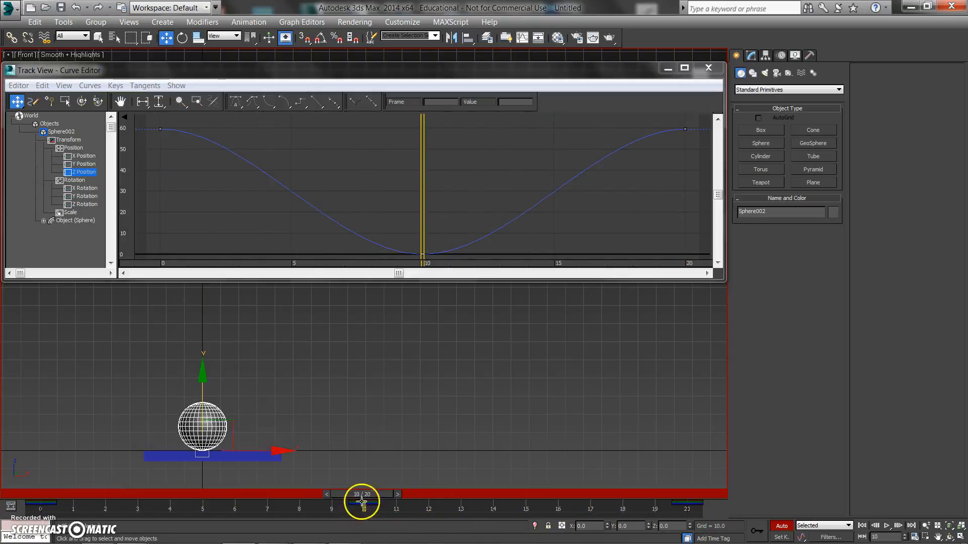
- Examine the Z Position curve's keys at frames 0, 10 and 20 and play back the bounce
{"action": "left_click_drag", "start_coordinate": [153, 117], "coordinate": [172, 147]}
{"action": "left_click_drag", "start_coordinate": [387, 220], "coordinate": [447, 267]}
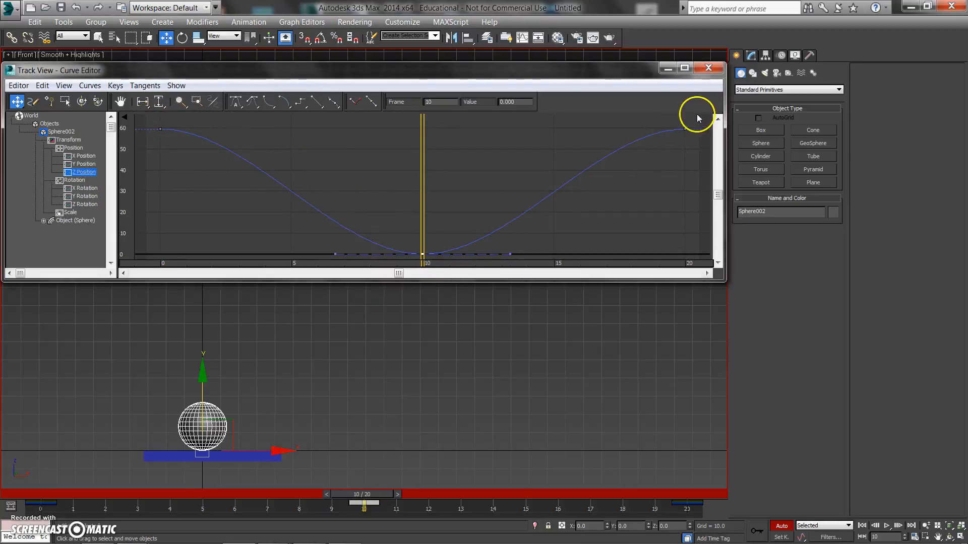
{"action": "left_click_drag", "start_coordinate": [680, 113], "coordinate": [673, 147]}
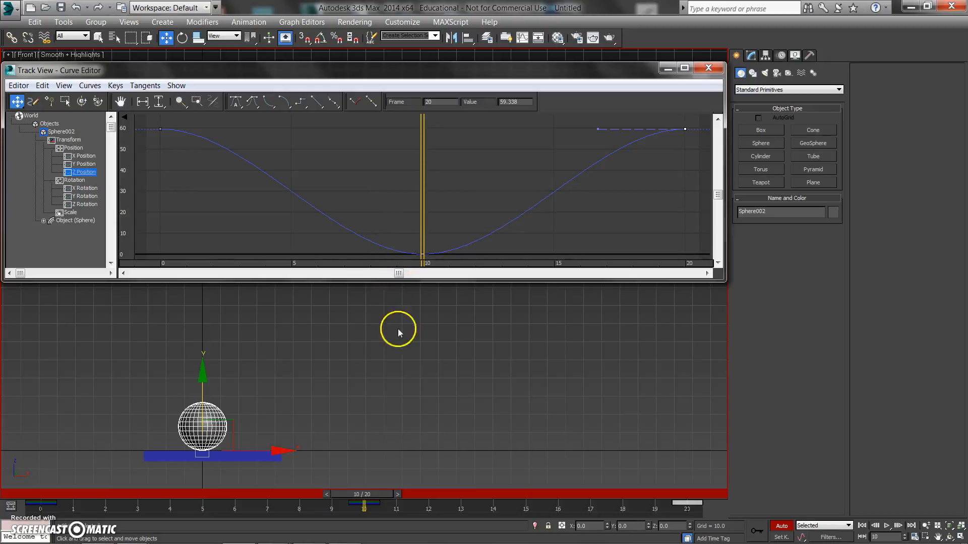
{"action": "left_click", "coordinate": [886, 525]}
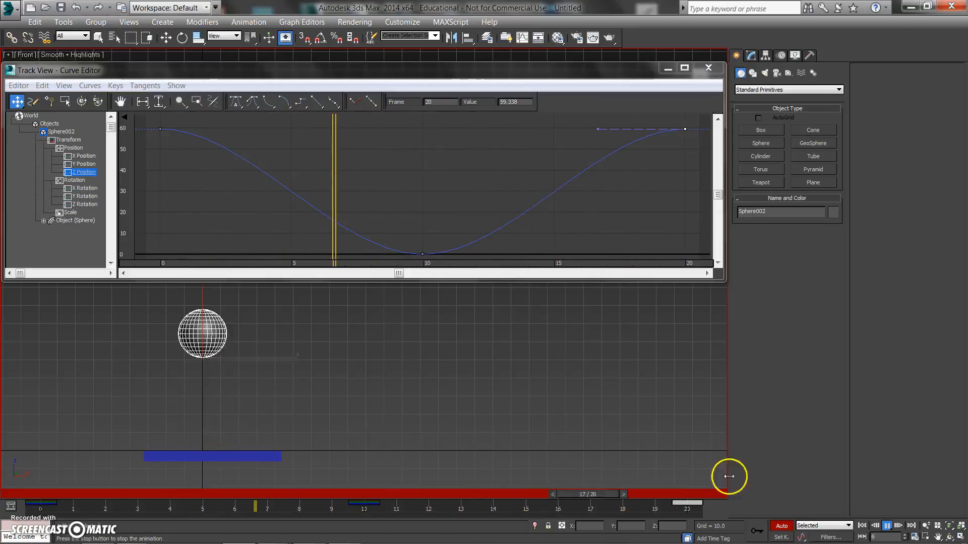
{"action": "left_click", "coordinate": [887, 525]}
- Try steepening the Z Position curve at the frame 10 key by raising both tangent handles into a V, undoing both handle moves
{"action": "left_click_drag", "start_coordinate": [403, 224], "coordinate": [436, 262]}
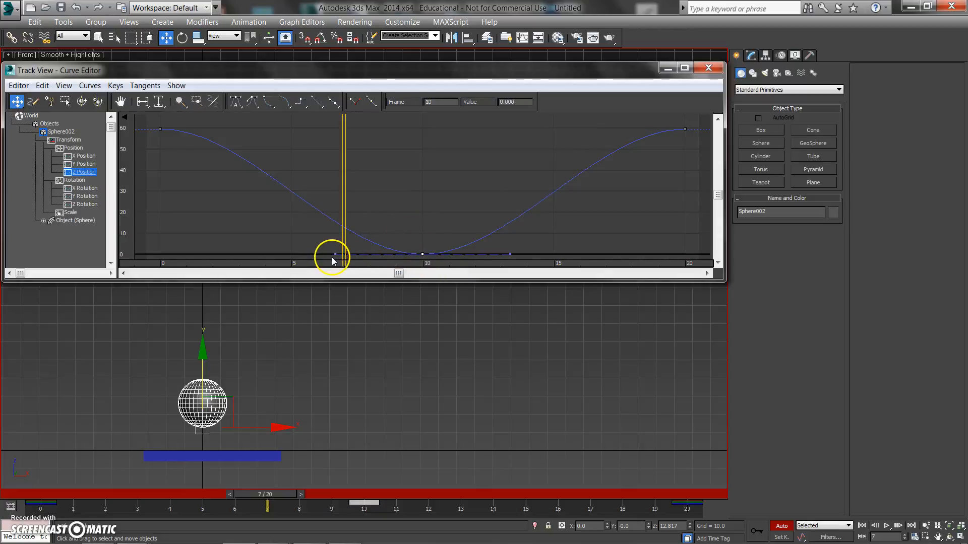
{"action": "left_click_drag", "start_coordinate": [335, 254], "coordinate": [395, 192]}
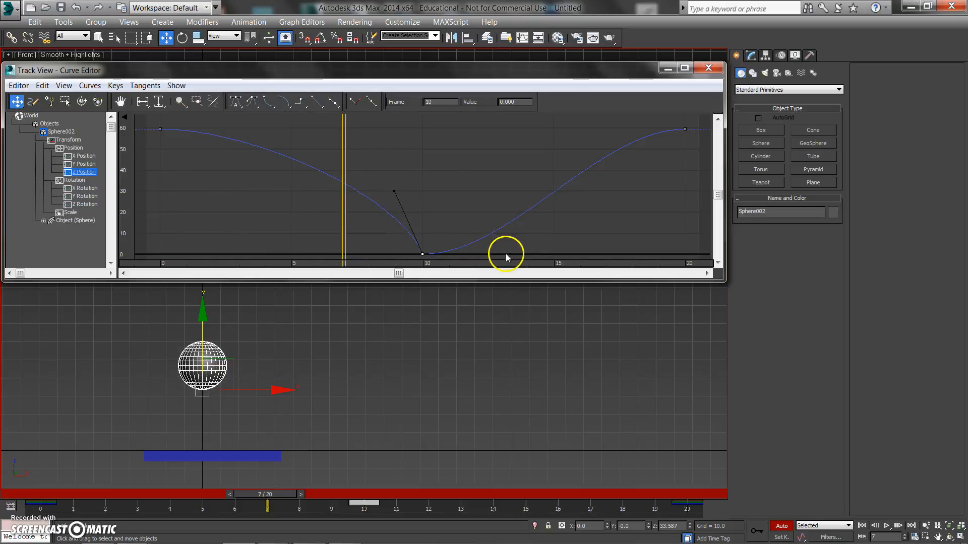
{"action": "left_click_drag", "start_coordinate": [509, 255], "coordinate": [444, 190]}
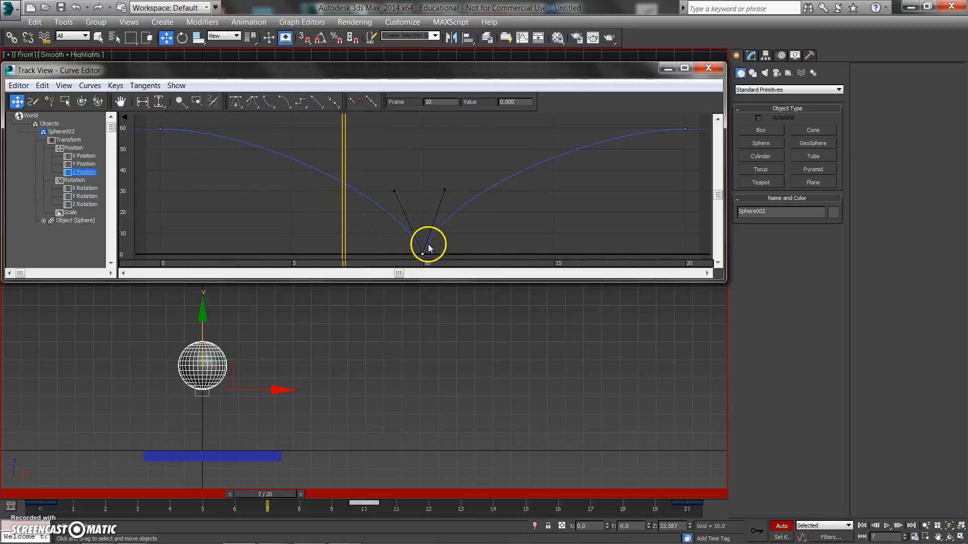
{"action": "key", "text": "ctrl+z"}
{"action": "key", "text": "ctrl+z"}
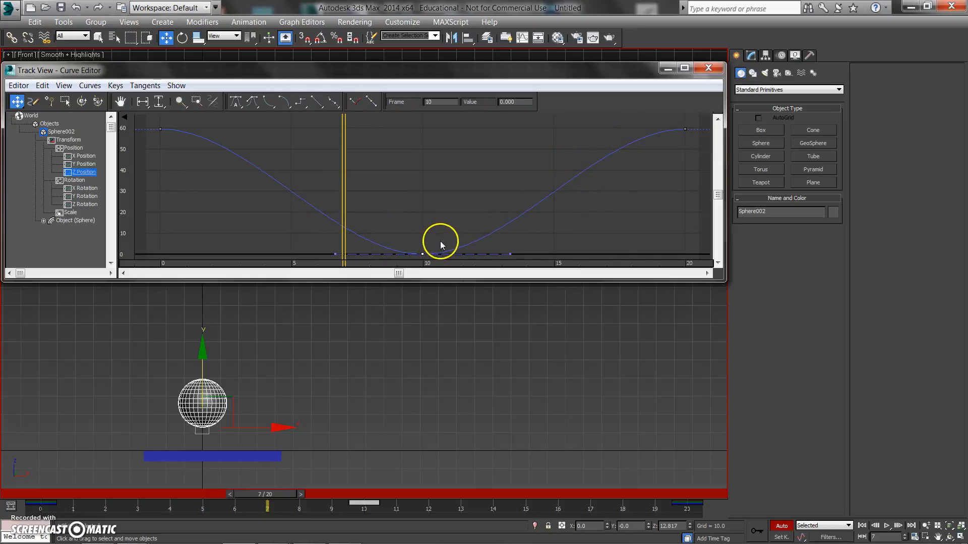
- Raise both tangent handles of the frame 10 key, switch the key to Fast tangents and play back the bounce
{"action": "left_click_drag", "start_coordinate": [336, 254], "coordinate": [389, 213]}
{"action": "left_click_drag", "start_coordinate": [508, 250], "coordinate": [455, 206]}
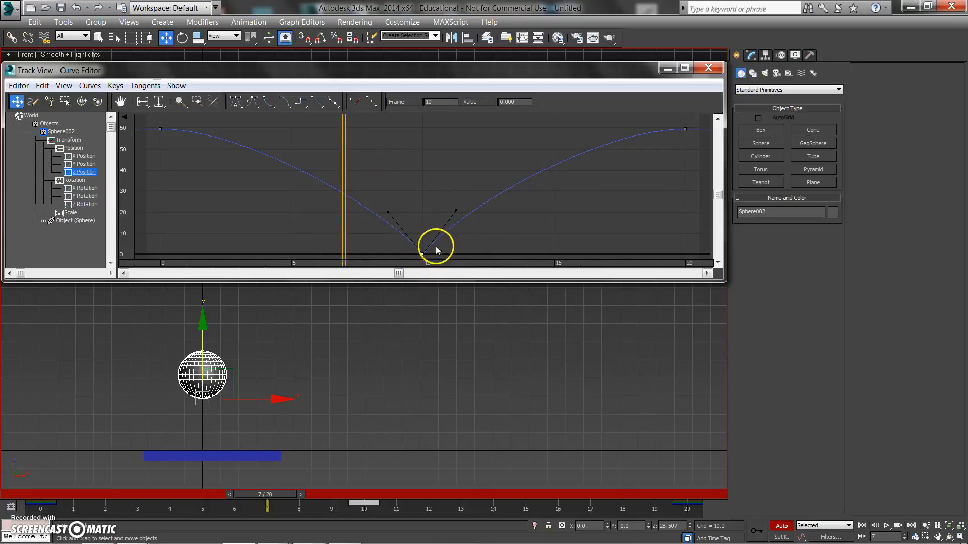
{"action": "left_click", "coordinate": [271, 104]}
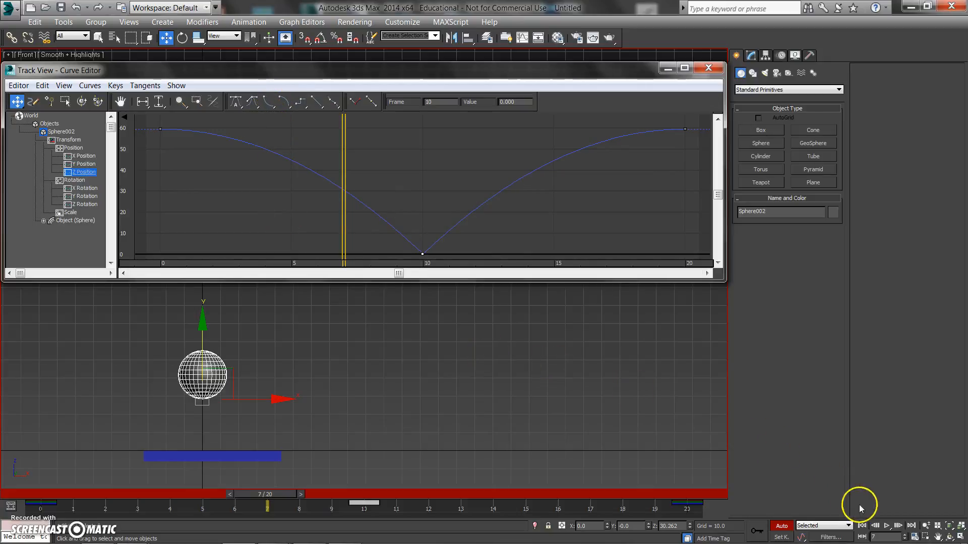
{"action": "left_click", "coordinate": [887, 527]}
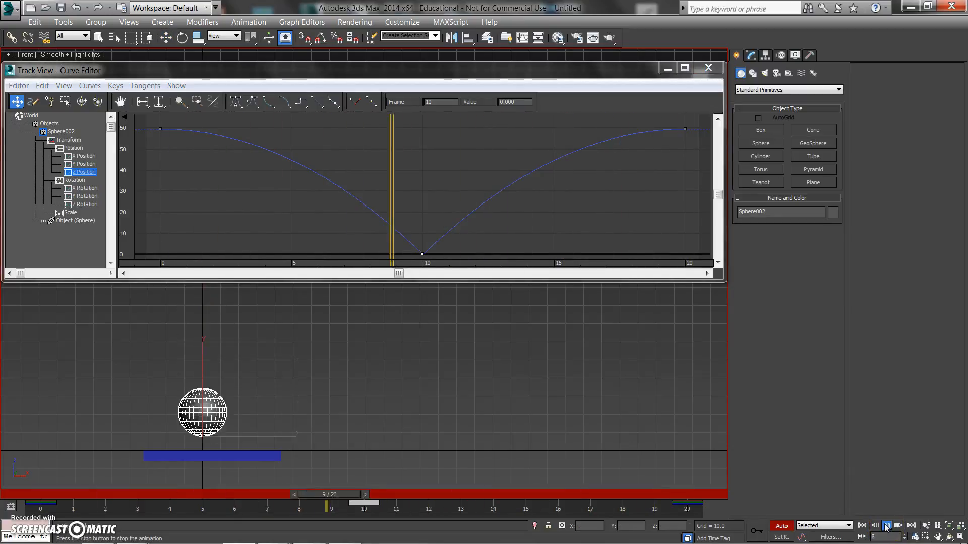
{"action": "left_click", "coordinate": [886, 527]}
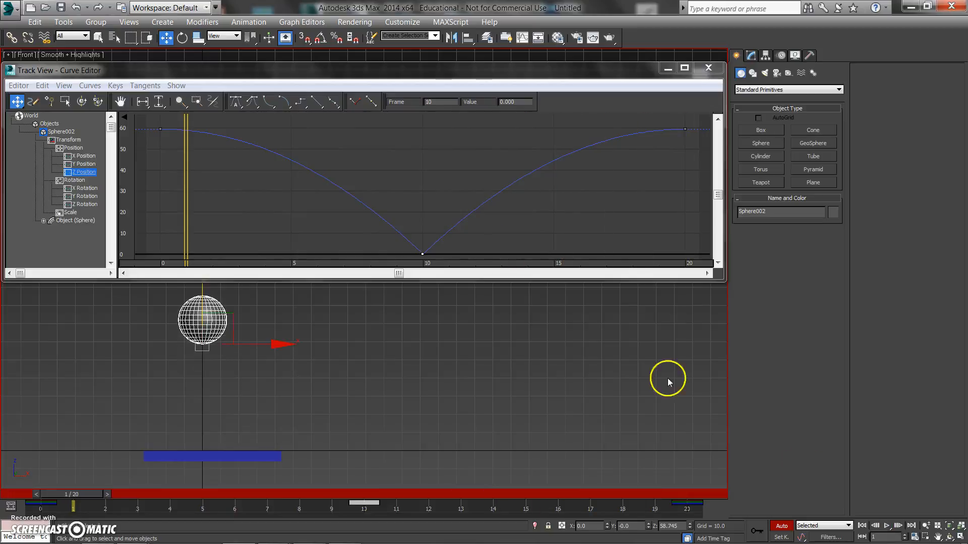
- Extend the outgoing tangent handle of the frame 0 Z Position key horizontally to about frame 5
{"action": "left_click_drag", "start_coordinate": [152, 119], "coordinate": [220, 153]}
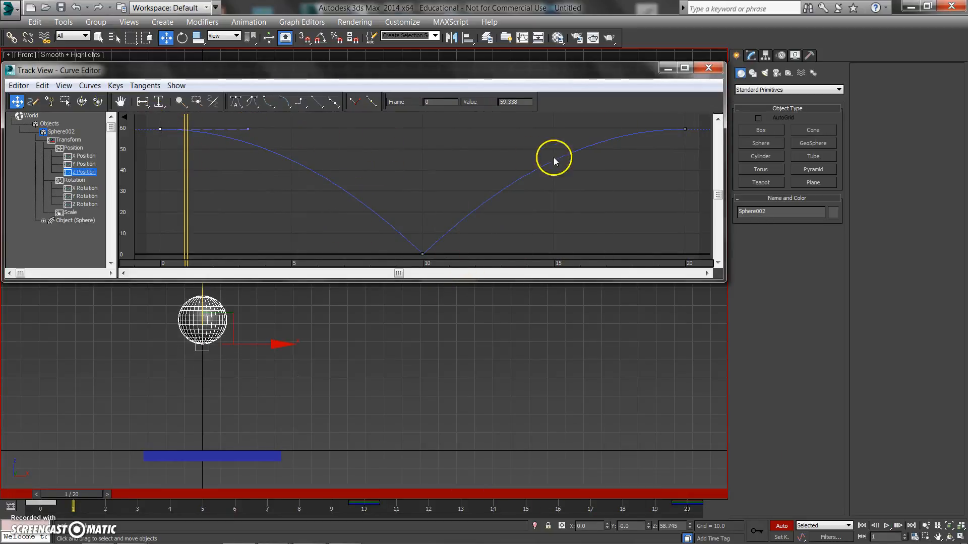
{"action": "left_click_drag", "start_coordinate": [662, 123], "coordinate": [701, 148]}
{"action": "left_click_drag", "start_coordinate": [153, 120], "coordinate": [207, 141]}
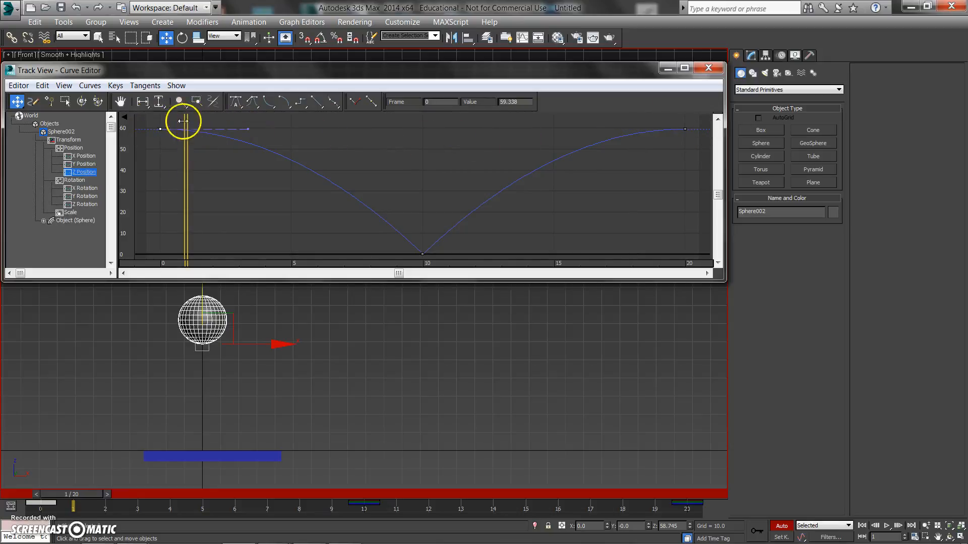
{"action": "mouse_move", "coordinate": [246, 130]}
{"action": "left_mouse_down"}
{"action": "mouse_move", "coordinate": [274, 129]}
{"action": "mouse_move", "coordinate": [247, 130]}
{"action": "mouse_move", "coordinate": [274, 131]}
{"action": "mouse_move", "coordinate": [258, 144]}
{"action": "mouse_move", "coordinate": [261, 131]}
{"action": "mouse_move", "coordinate": [253, 155]}
{"action": "mouse_move", "coordinate": [247, 141]}
{"action": "left_mouse_up"}
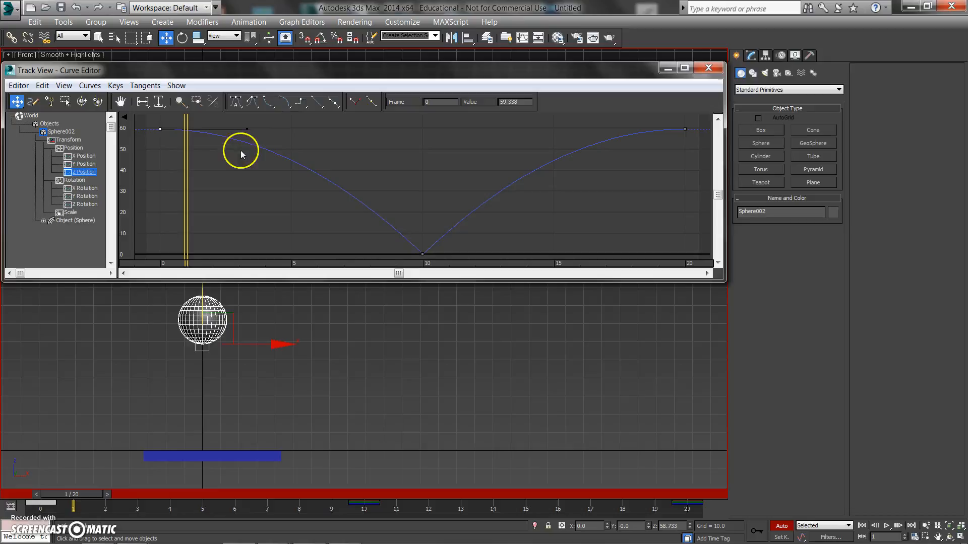
{"action": "left_click_drag", "start_coordinate": [249, 128], "coordinate": [292, 131]}
- Extend the incoming tangent handle of the frame 20 key horizontally back to about frame 14.5 and play back the bounce
{"action": "left_click", "coordinate": [681, 127]}
{"action": "left_click_drag", "start_coordinate": [605, 131], "coordinate": [544, 126]}
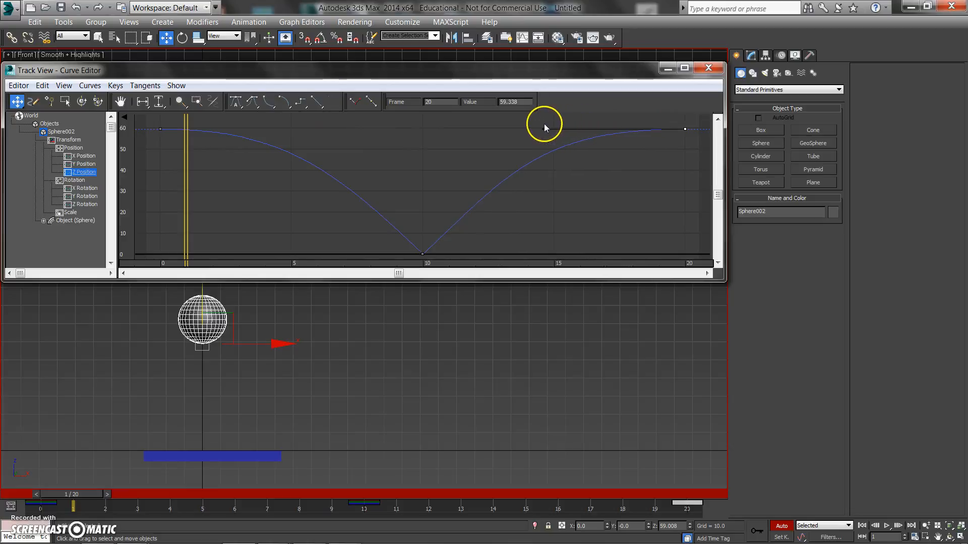
{"action": "left_click", "coordinate": [887, 527]}
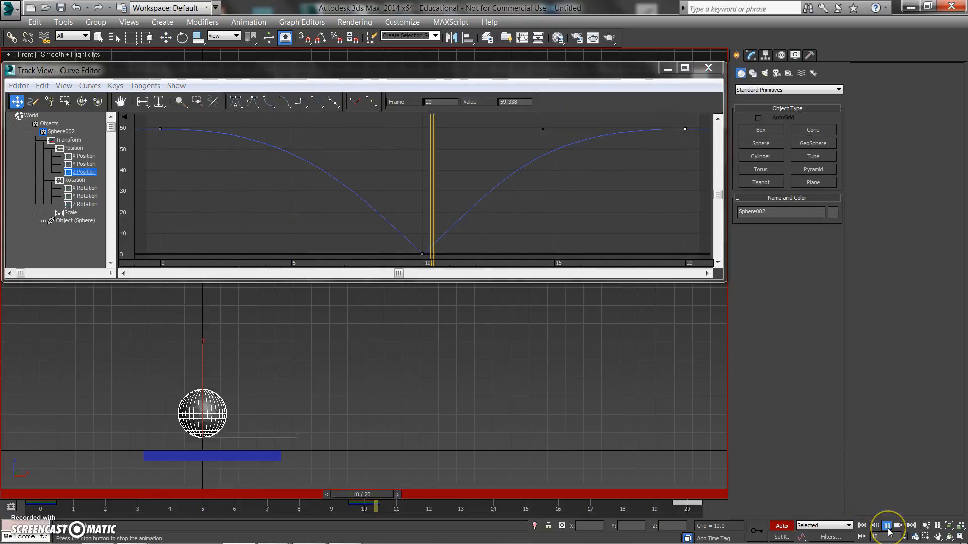
{"action": "left_click", "coordinate": [887, 528]}
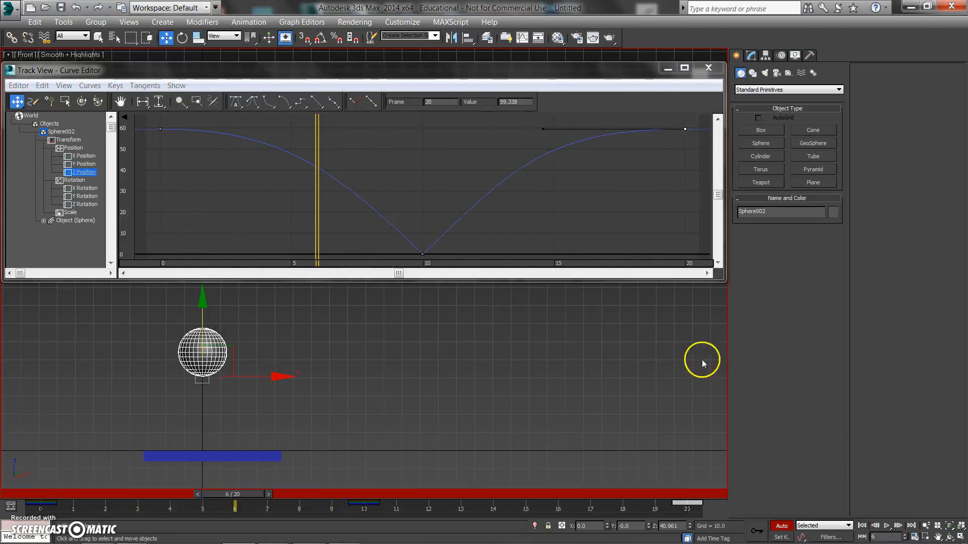
- Give the frame 10 key custom tangents, pull both handles into a steep, narrow V reaching a value of about 20, and play the bounce
{"action": "left_click_drag", "start_coordinate": [410, 217], "coordinate": [444, 272]}
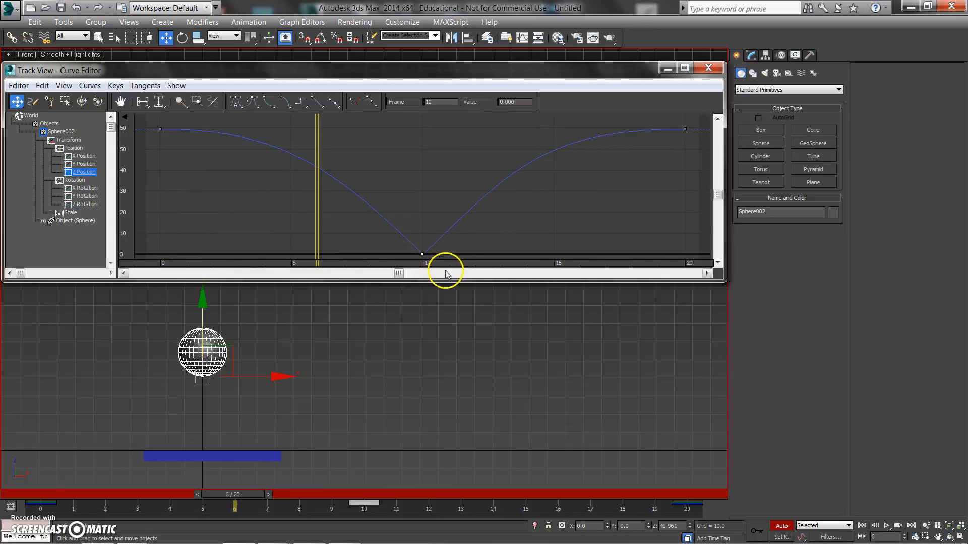
{"action": "left_click", "coordinate": [254, 103]}
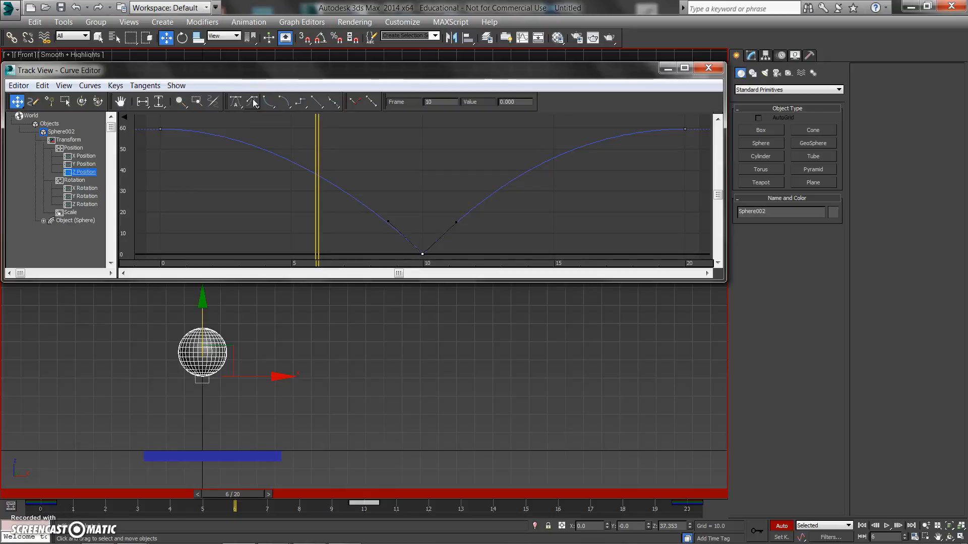
{"action": "left_click", "coordinate": [253, 103]}
{"action": "left_click_drag", "start_coordinate": [387, 221], "coordinate": [436, 211]}
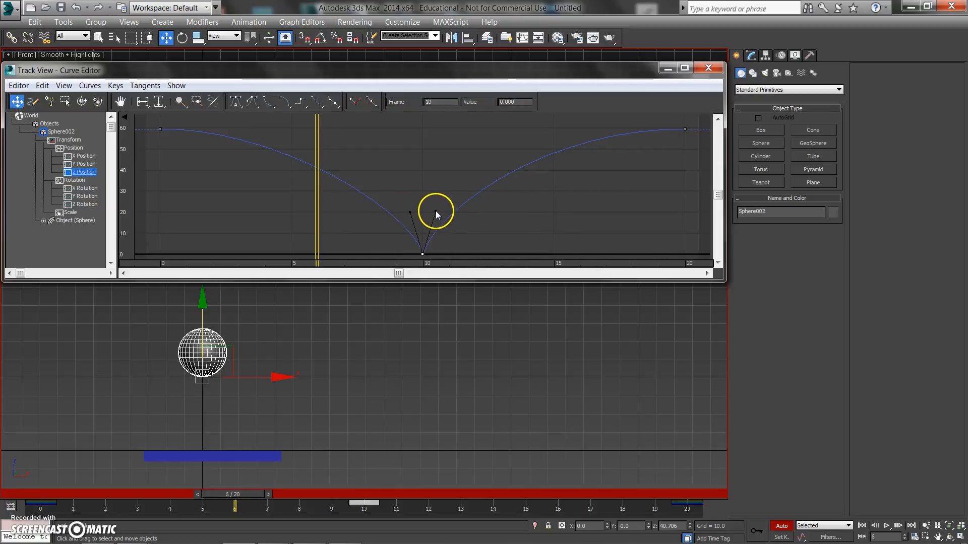
{"action": "left_click", "coordinate": [886, 526]}
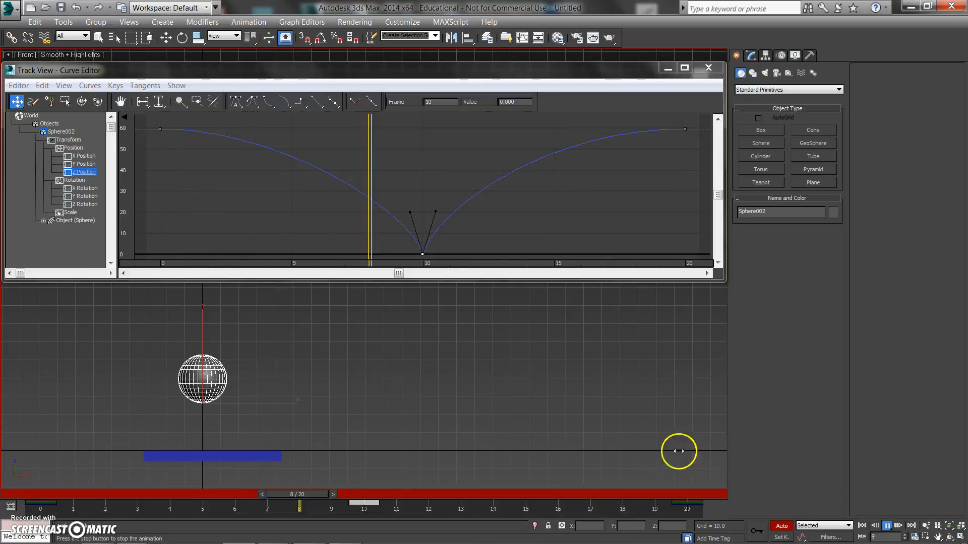